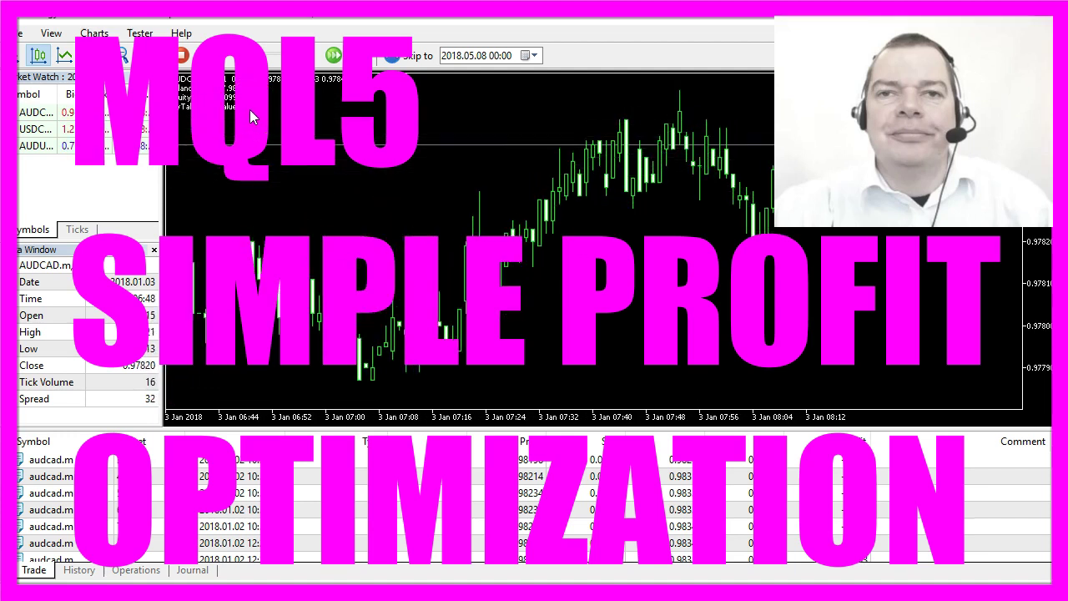
Inspect several open buy trades in the Trade tab, including tickets 18 and 24.
left_click(464, 495)
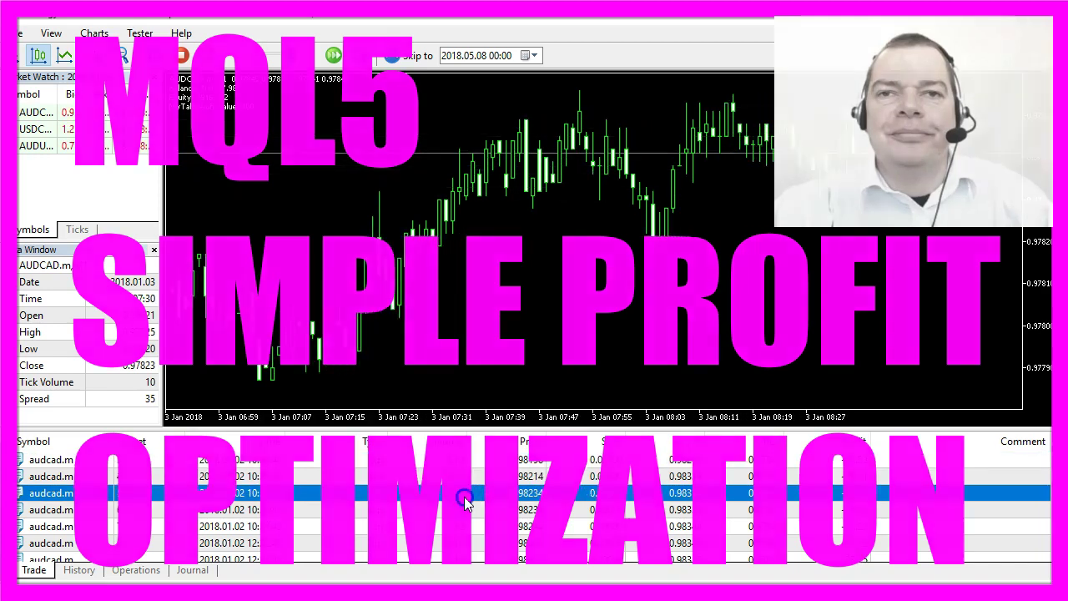
left_click(464, 505)
left_click(457, 525)
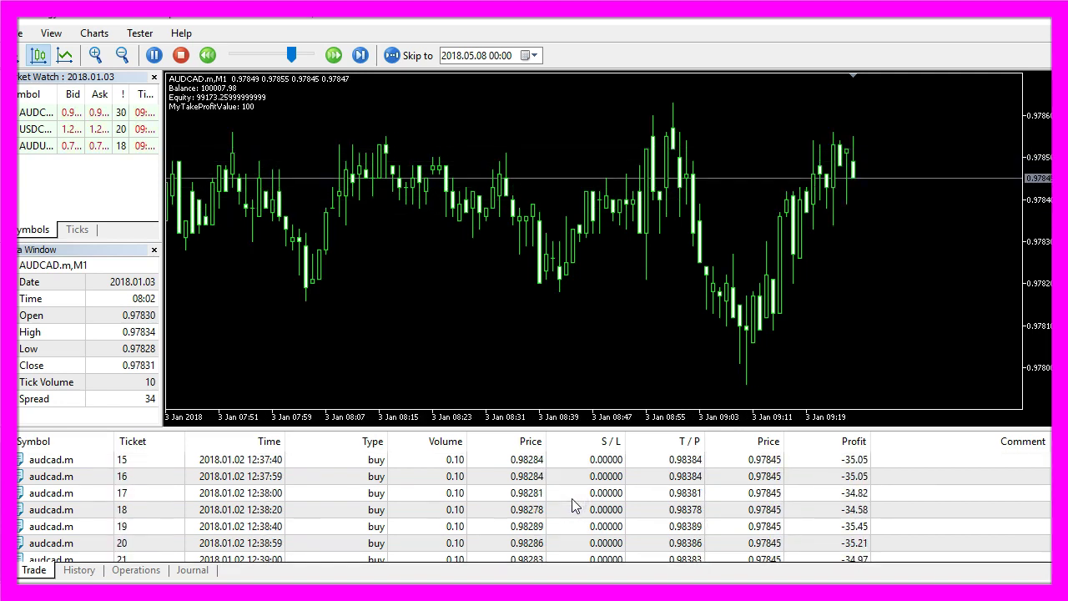
left_click(546, 509)
scroll(555, 517, "down", 2)
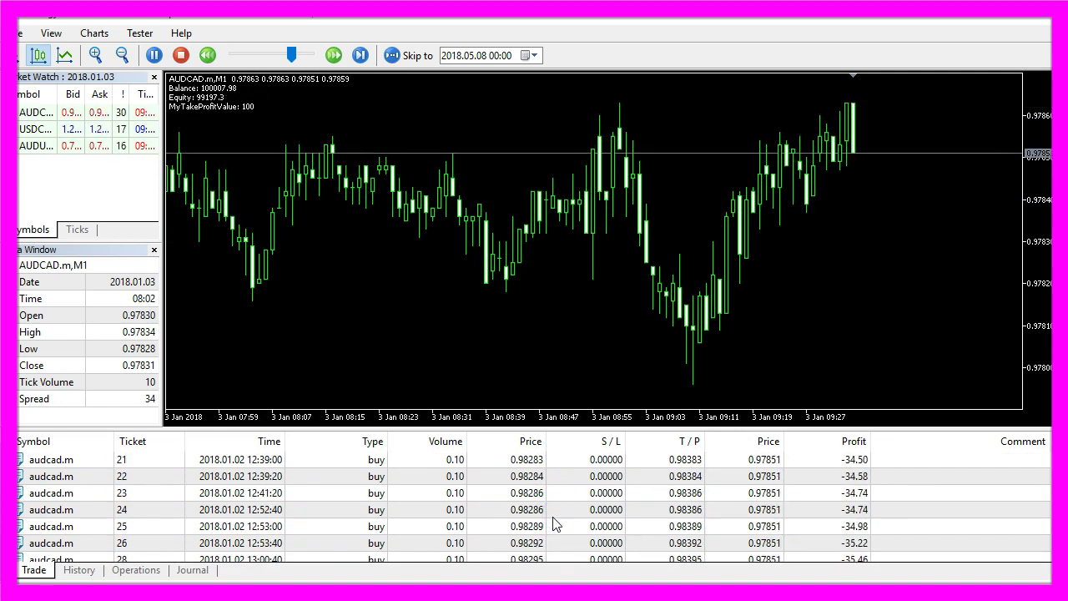
left_click(552, 510)
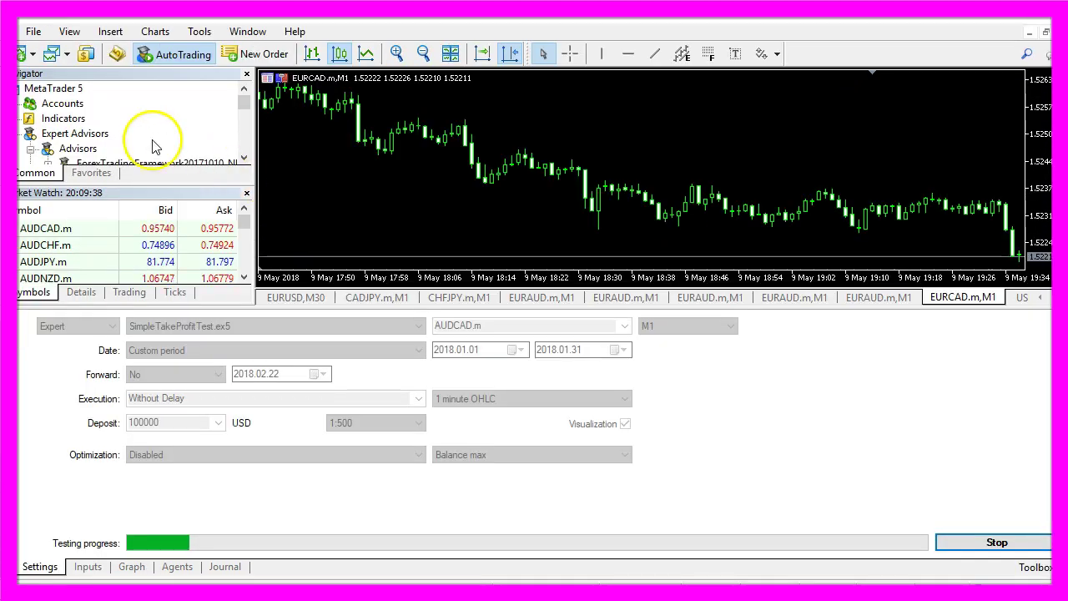
Generate SimpleTakeProfitTest.mq5 from the Expert Advisor template in MetaEditor.
left_click(117, 56)
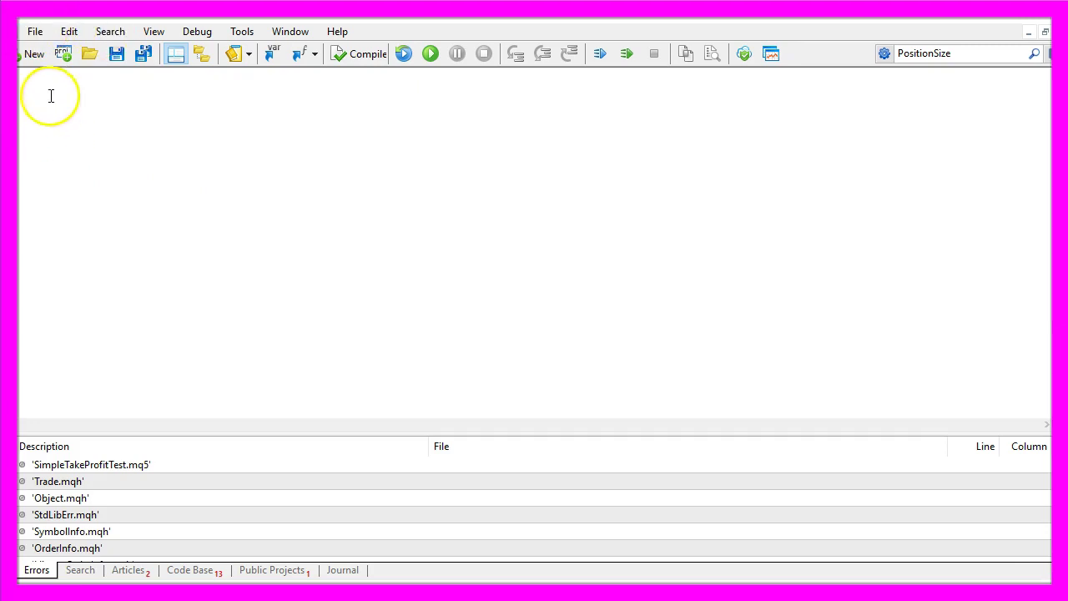
left_click(38, 34)
left_click(48, 49)
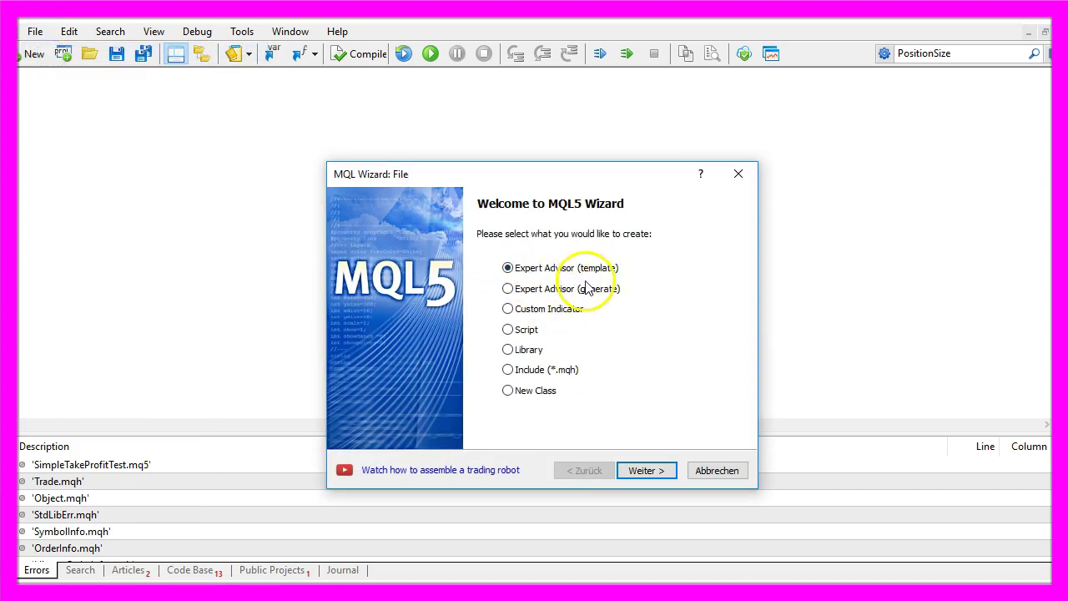
left_click(644, 472)
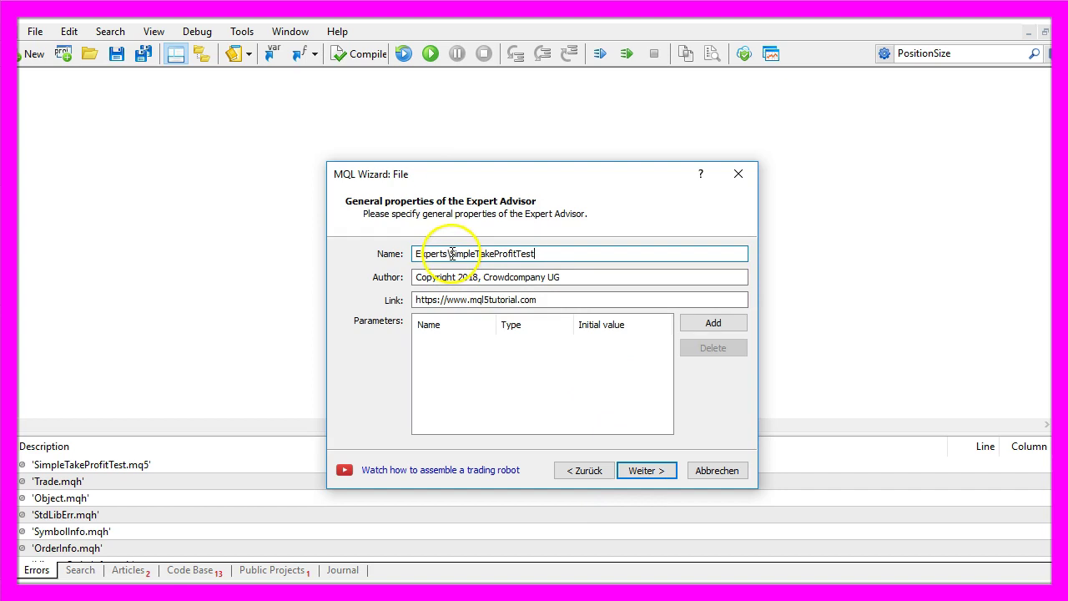
left_click(648, 472)
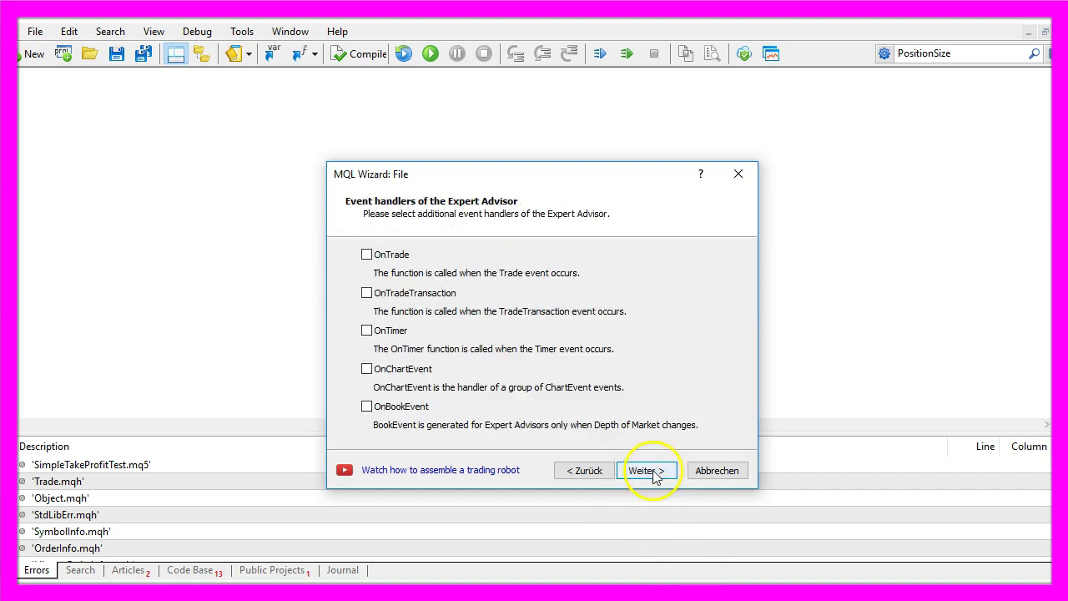
left_click(655, 472)
scroll(131, 231, "down", 5)
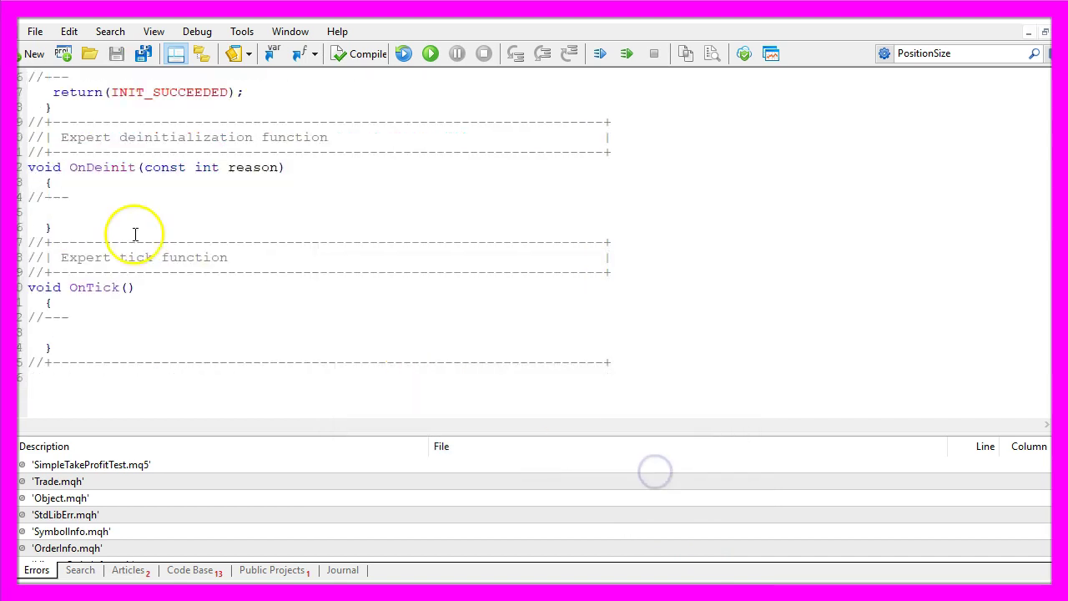
Delete the template code above OnTick and insert the Trade.mqh include and declarations.
left_click(645, 274)
left_click_drag(645, 273, 43, 29)
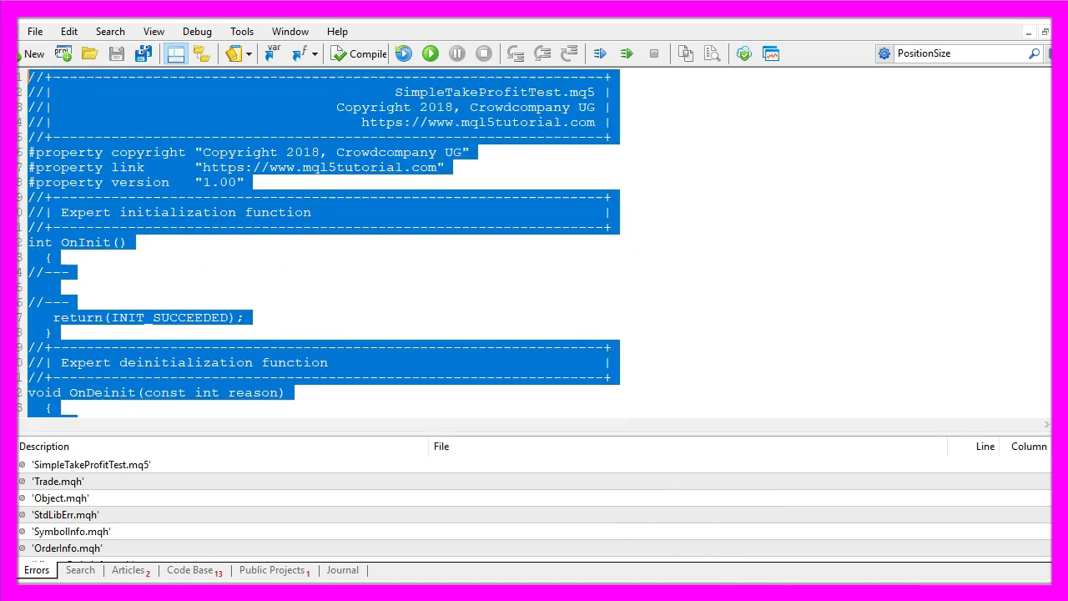
key("Delete")
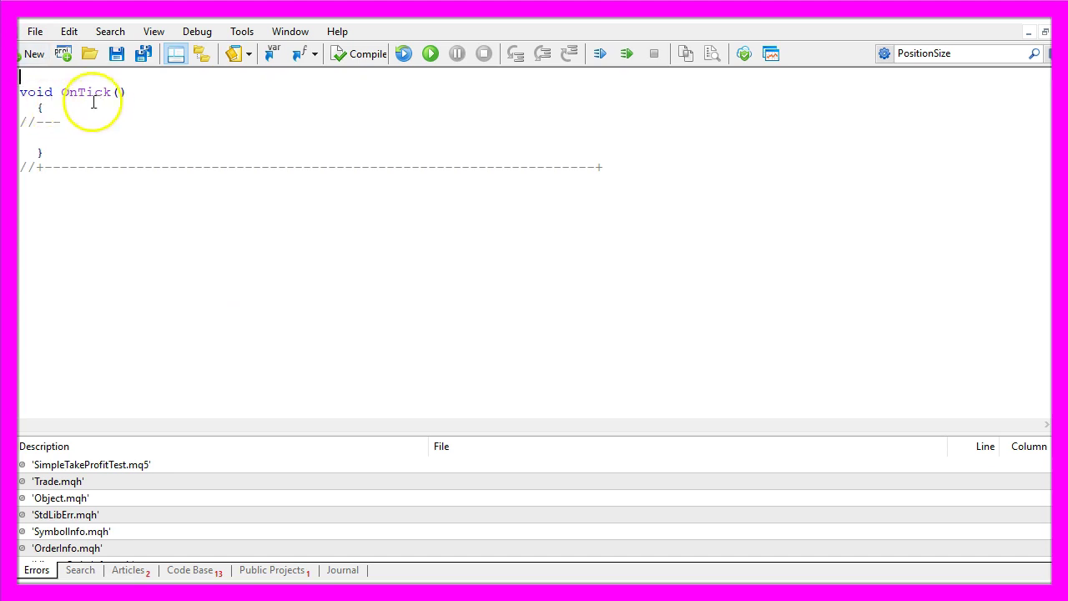
key("Delete")
left_click(68, 123)
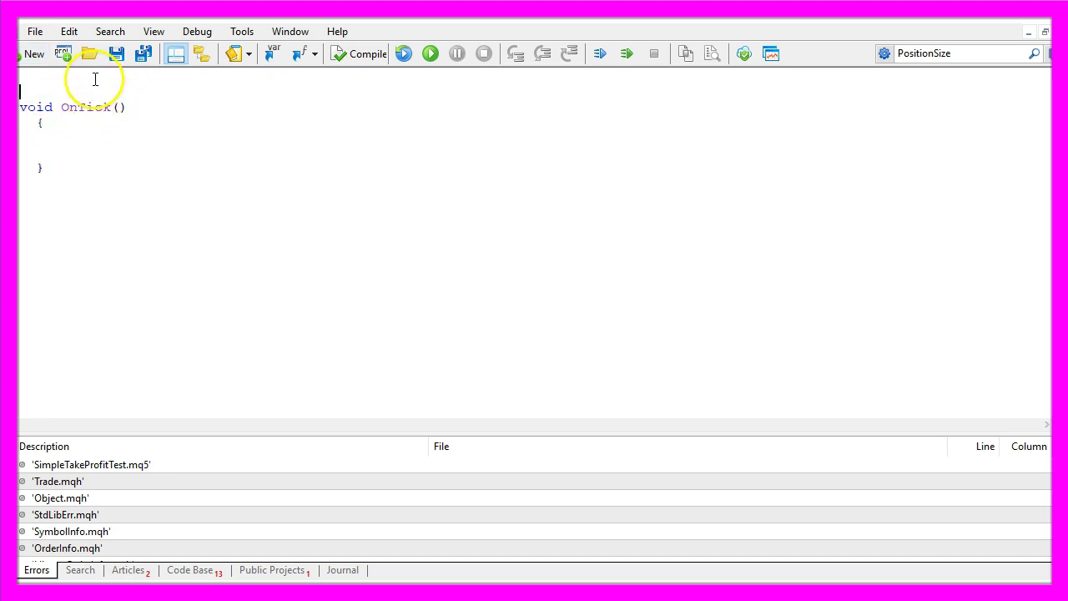
type("// Create an instance of CTrade #include<Trade\\Trade.mqh> CTrade  trade;")
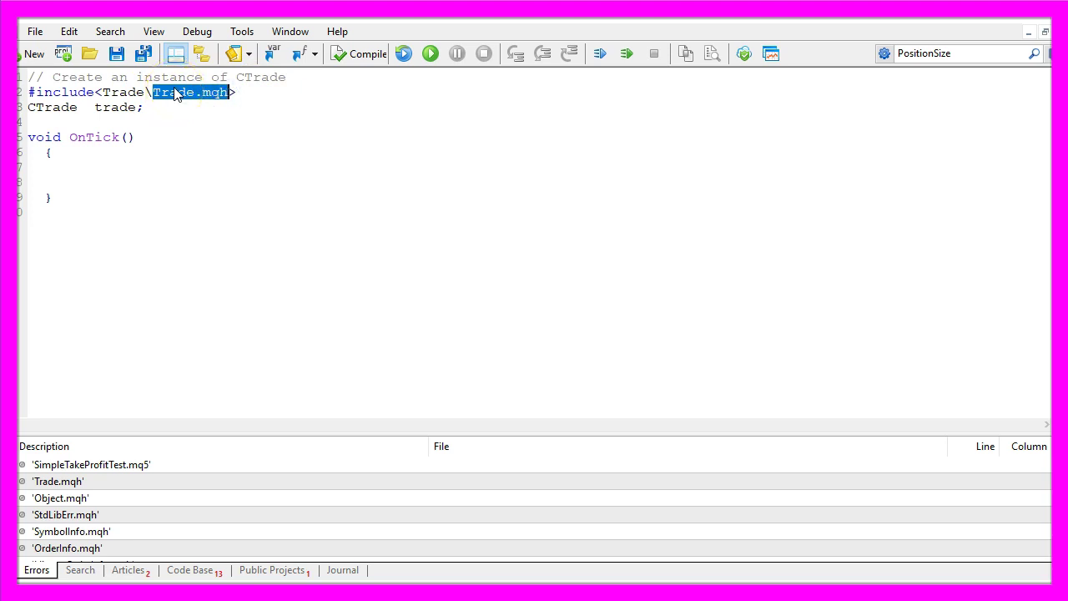
Review the CTrade trade object and the input int MyTakeProfitValue=100 declaration.
left_click(110, 109)
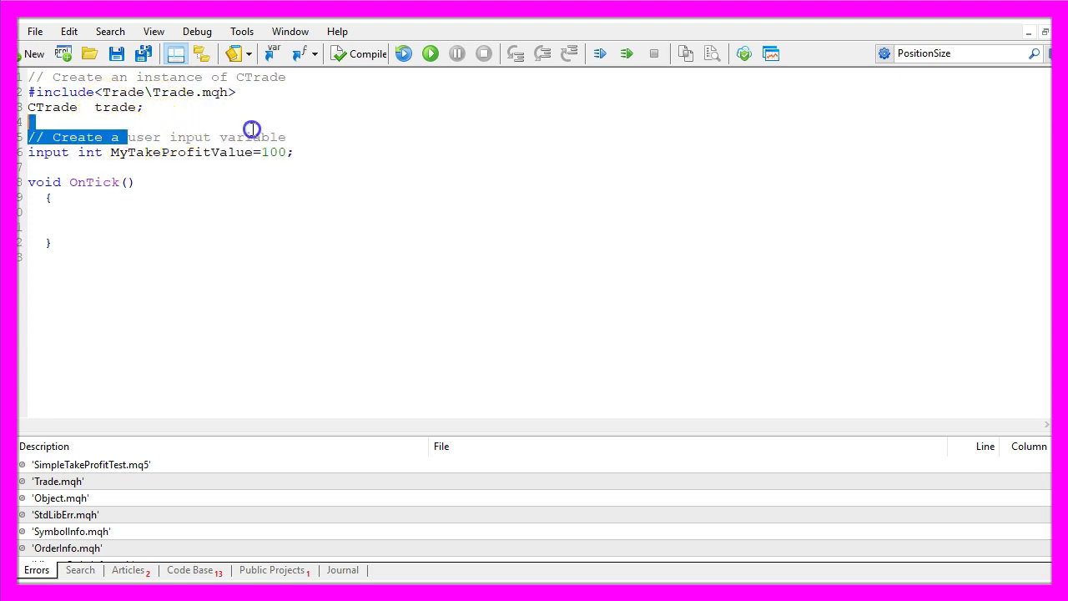
left_click_drag(127, 138, 290, 138)
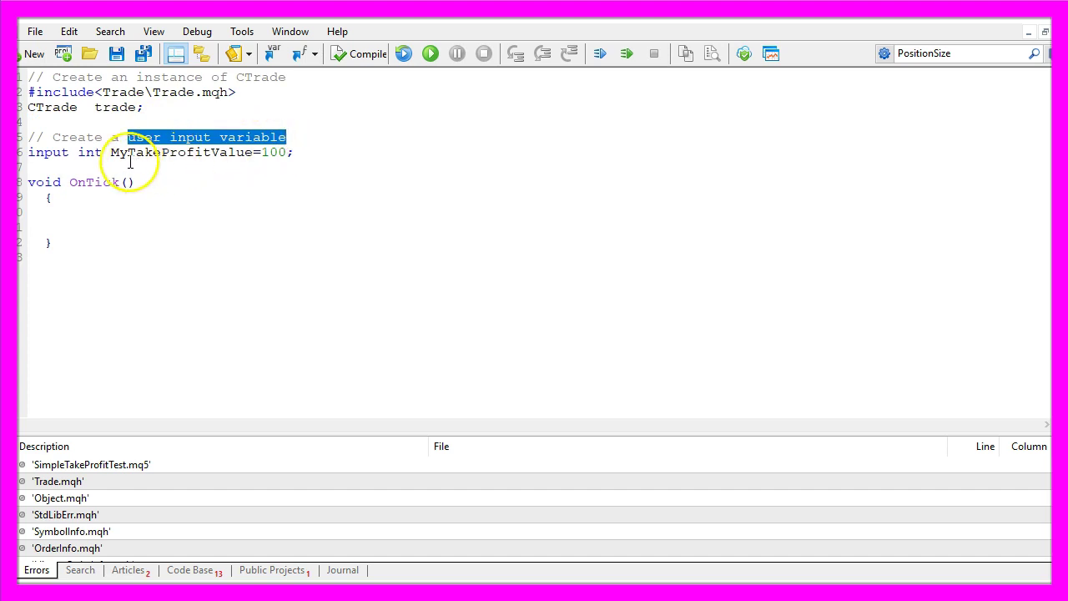
left_click(42, 155)
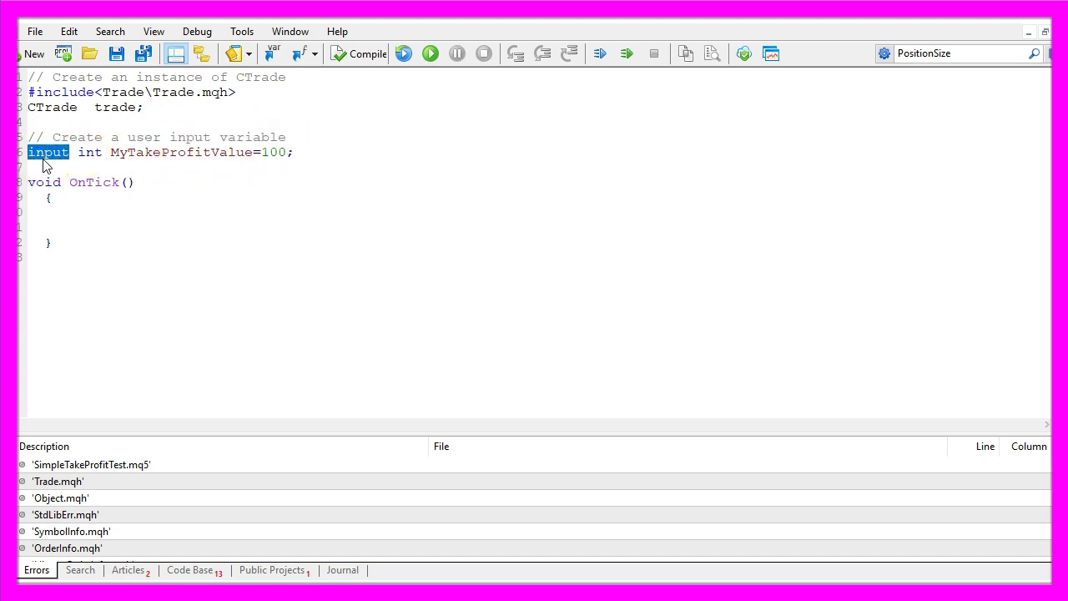
double_click(87, 152)
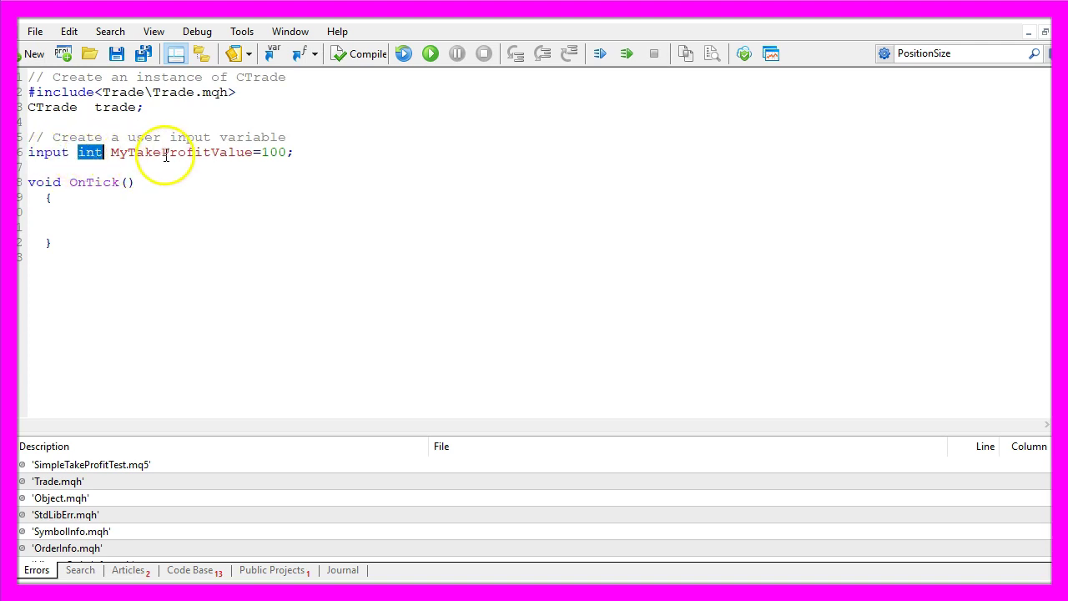
double_click(165, 154)
left_click(111, 159)
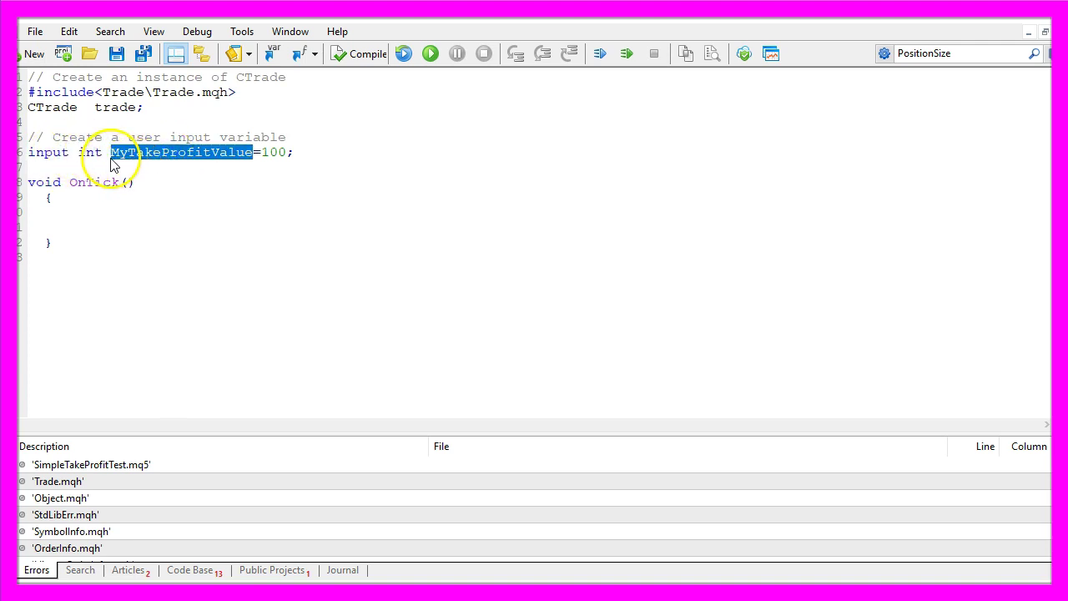
left_click_drag(112, 164, 263, 155)
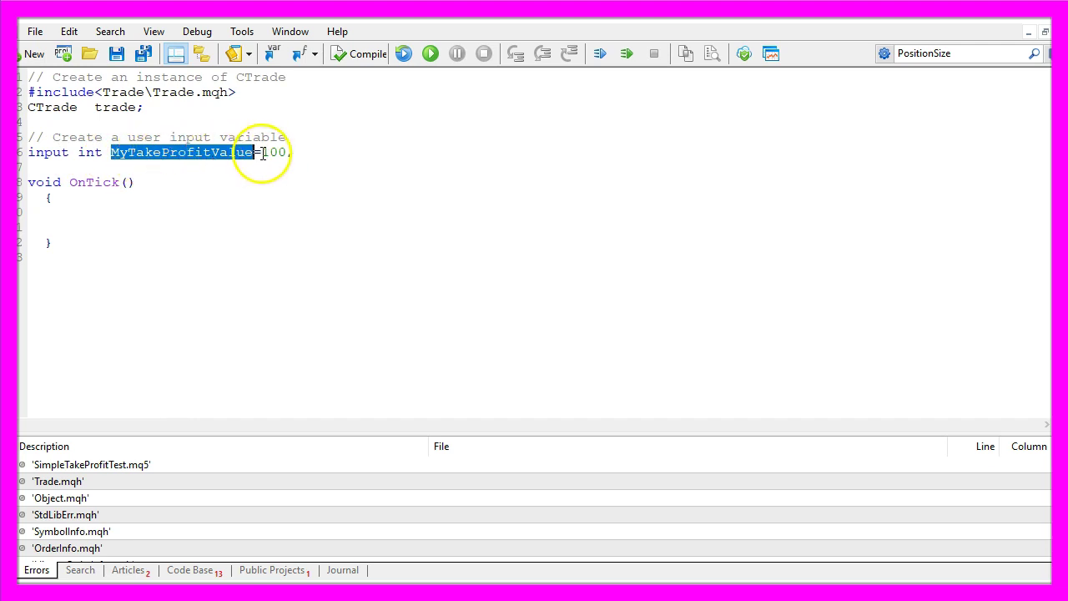
left_click(277, 152)
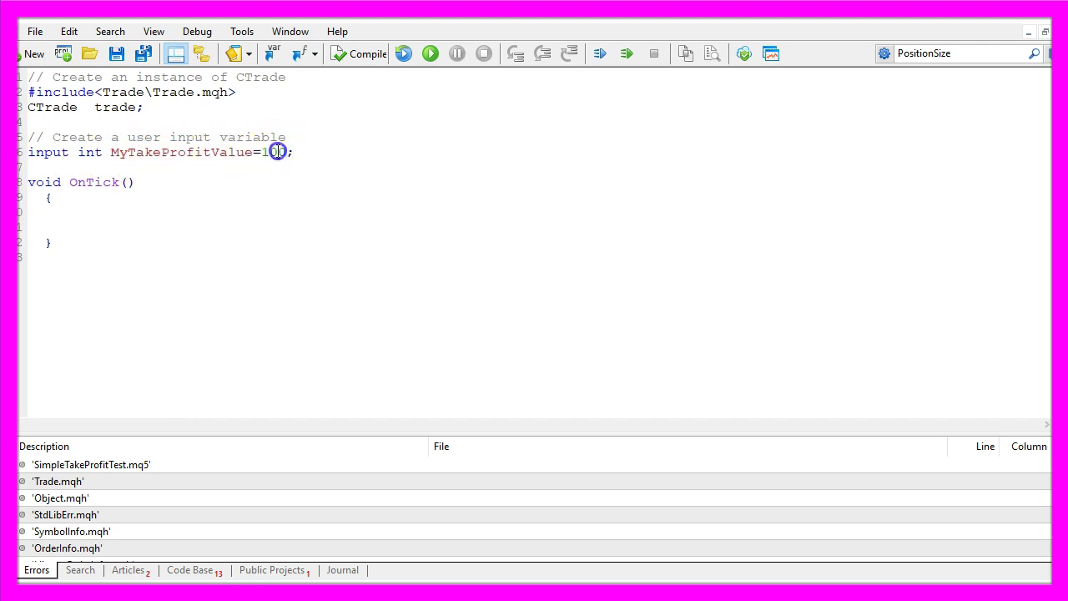
key("Down")
key("Down")
key("Down")
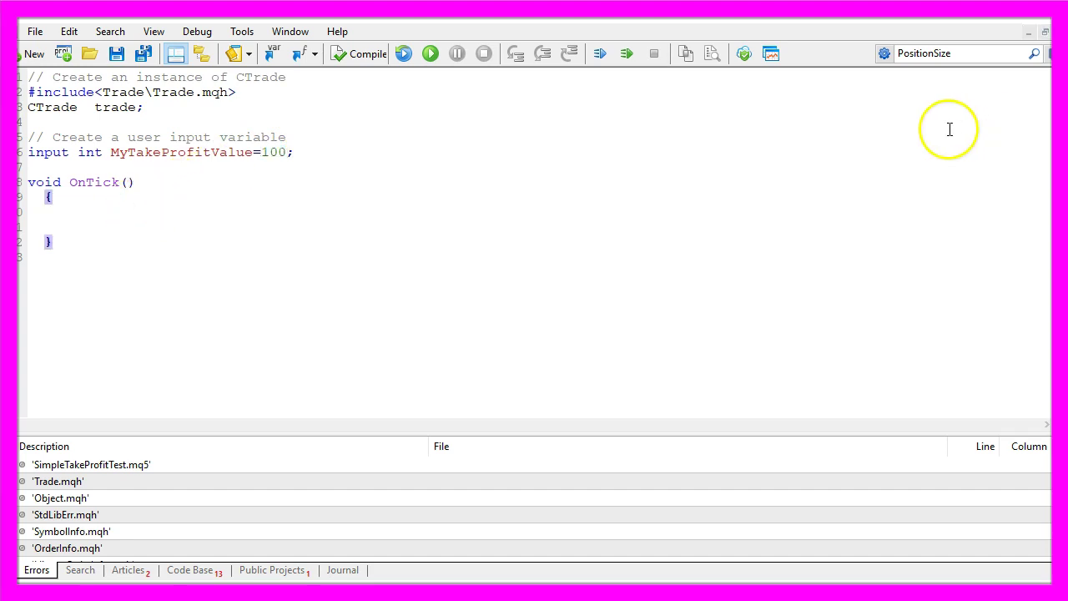
Add the Ask line using NormalizeDouble(SymbolInfoDouble(_Symbol,SYMBOL_ASK),_Digits) in OnTick.
left_click(31, 211)
type("// Get the Ask price    double Ask=NormalizeDouble(SymbolInfoDouble(_Symbol,SYMBOL_ASK),_Digits);")
left_click(145, 212)
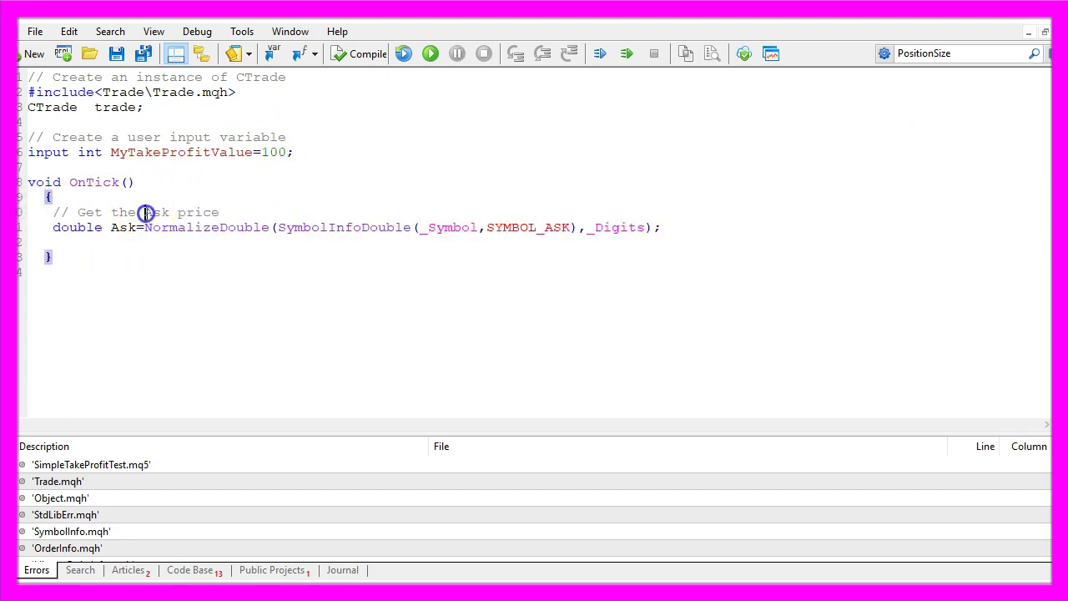
double_click(321, 227)
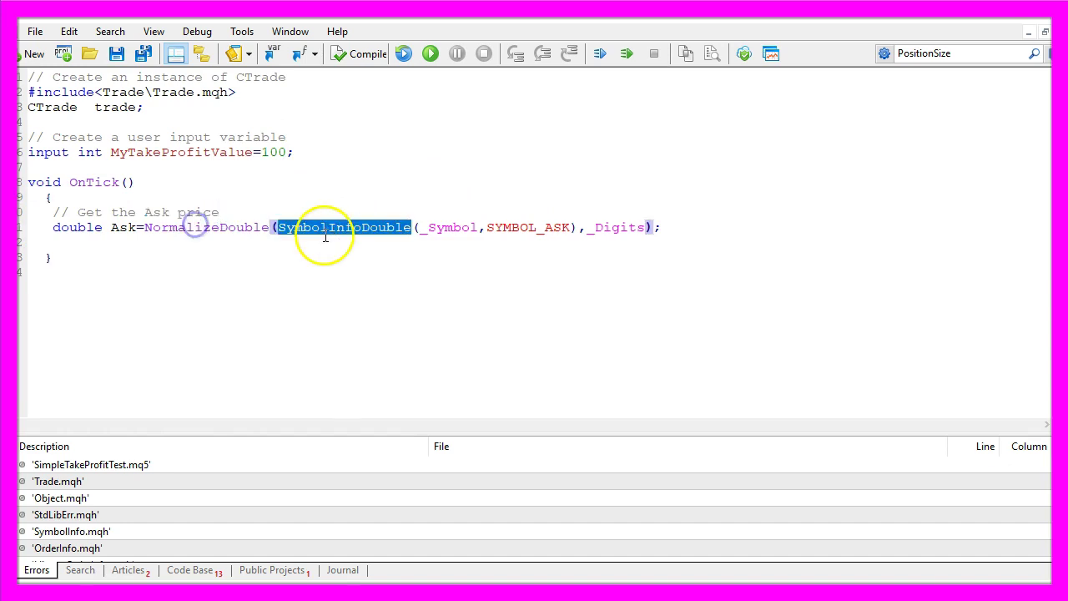
left_click(434, 227)
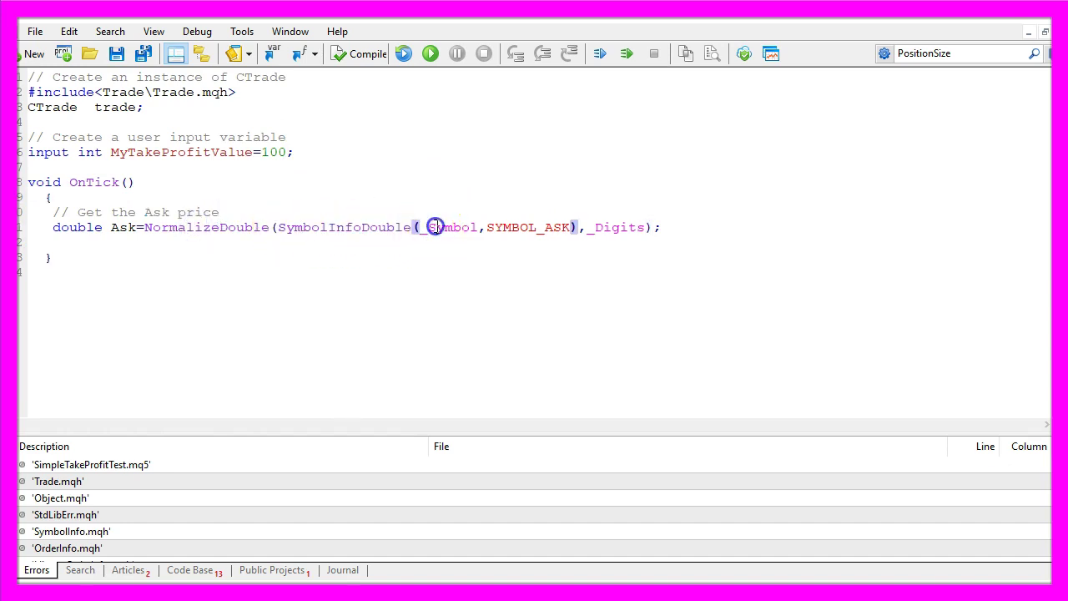
double_click(512, 230)
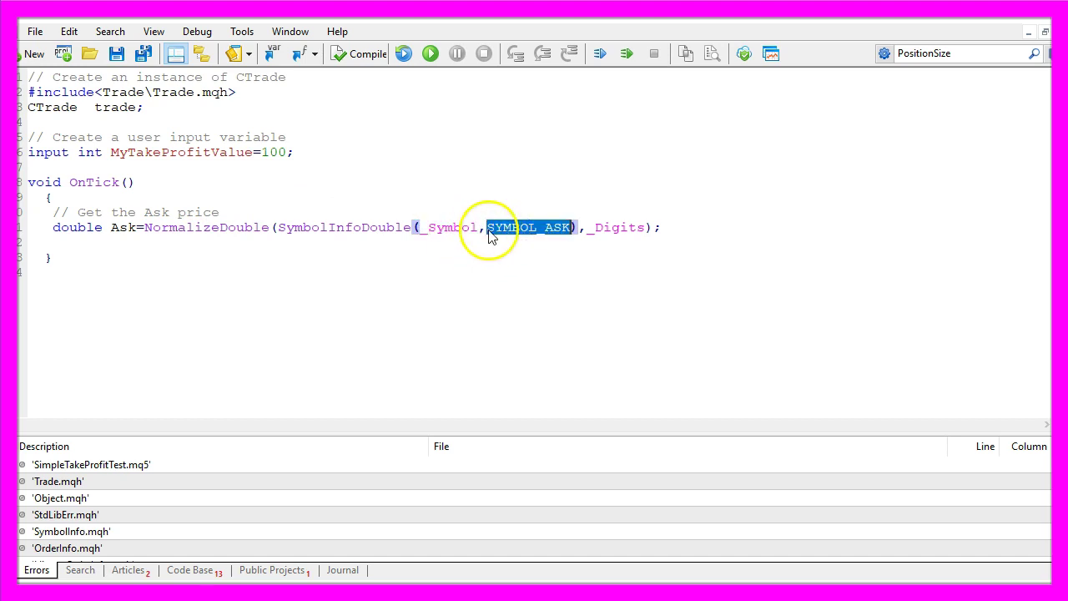
double_click(223, 233)
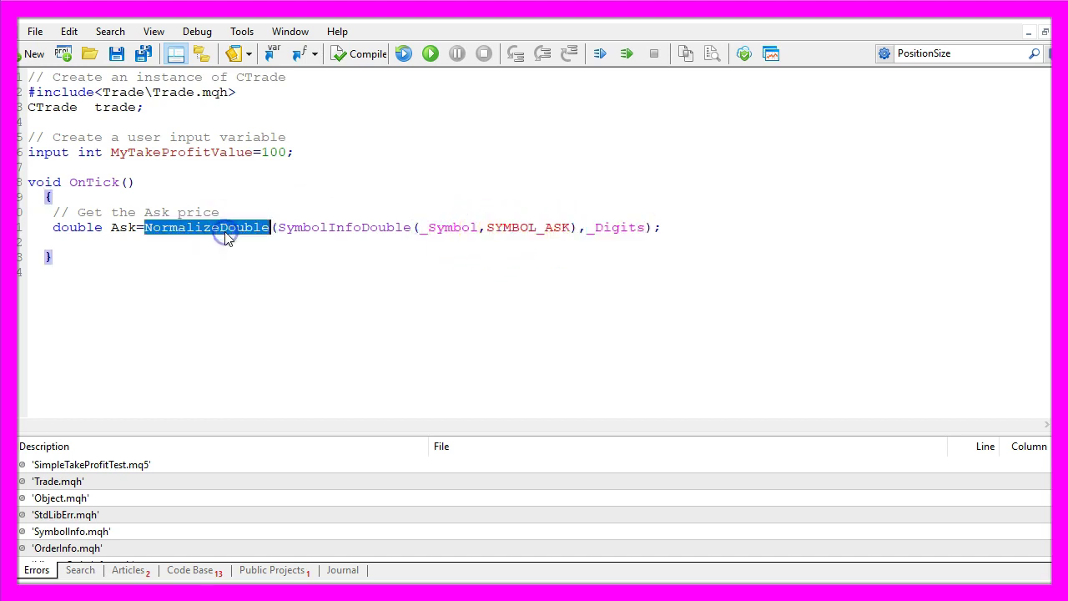
double_click(595, 233)
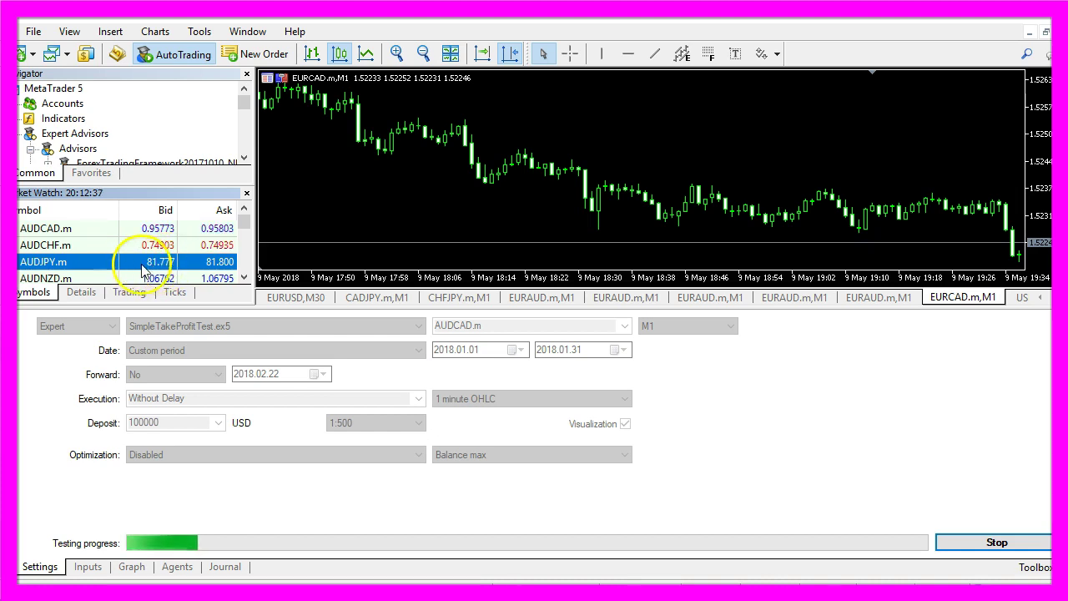
Review the Balance line storing AccountInfoDouble(ACCOUNT_BALANCE).
left_click(121, 245)
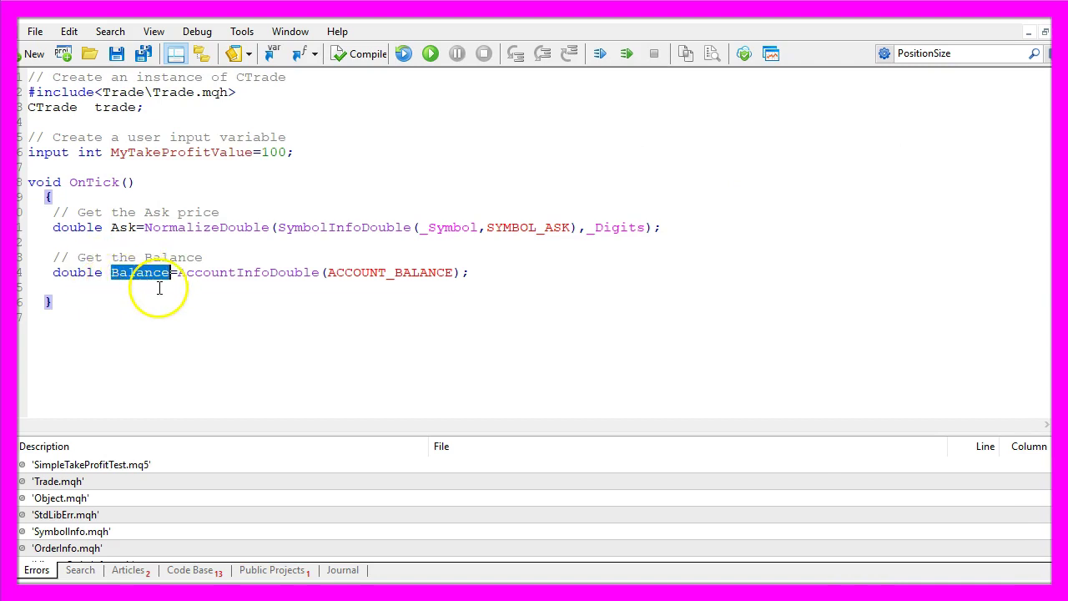
double_click(211, 272)
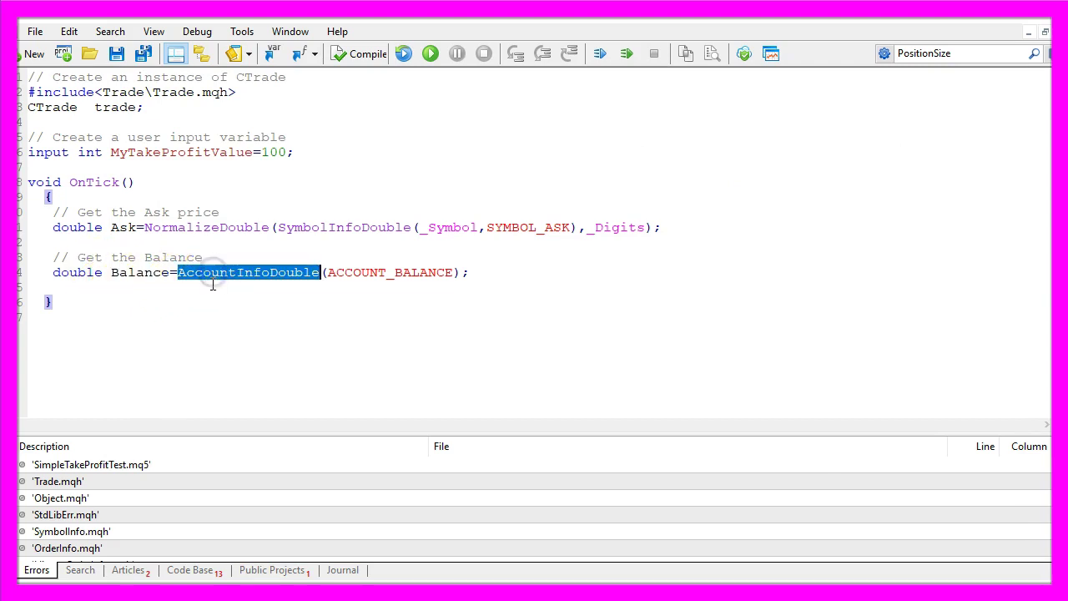
left_click(367, 272)
double_click(367, 272)
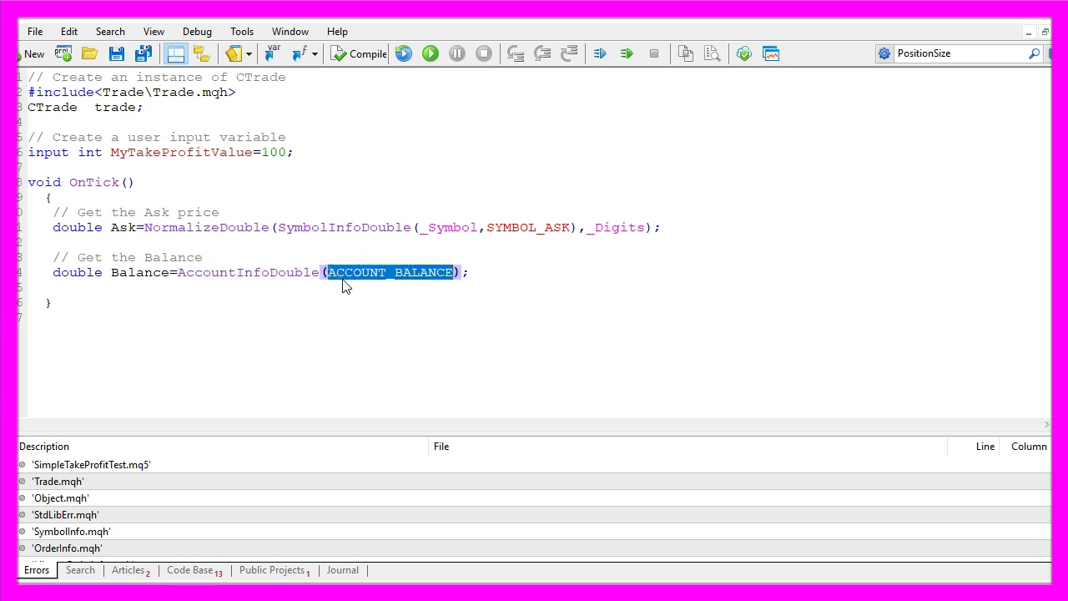
Add an Equity variable reading AccountInfoDouble(ACCOUNT_EQUITY) below the Balance line.
left_click(483, 272)
key("Return")
key("Return")
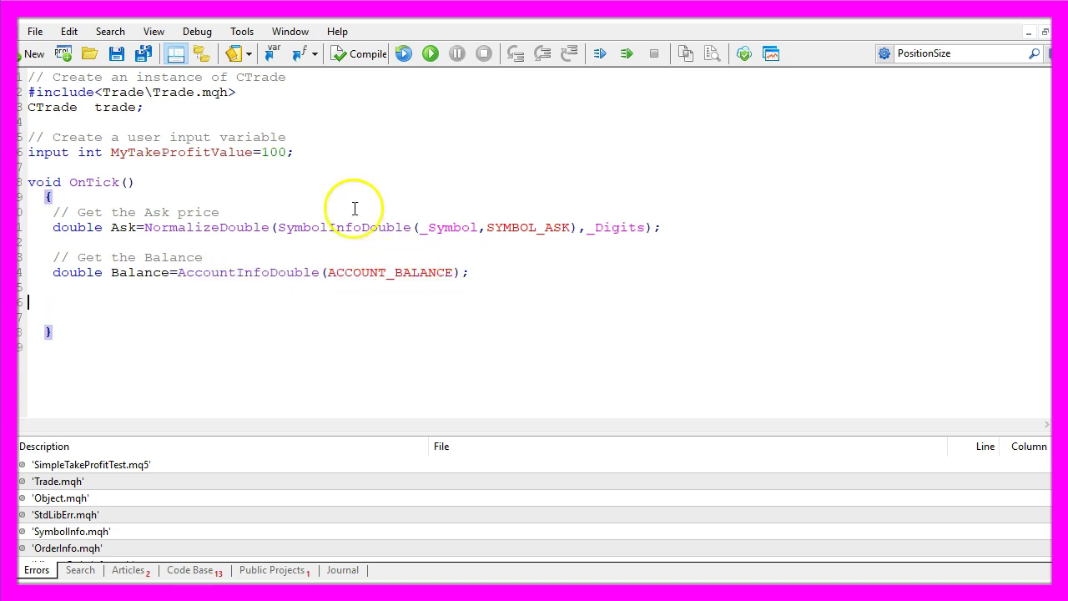
type("// Get the Equity    double Equity=AccountInfoDouble(ACCOUNT_EQUITY);")
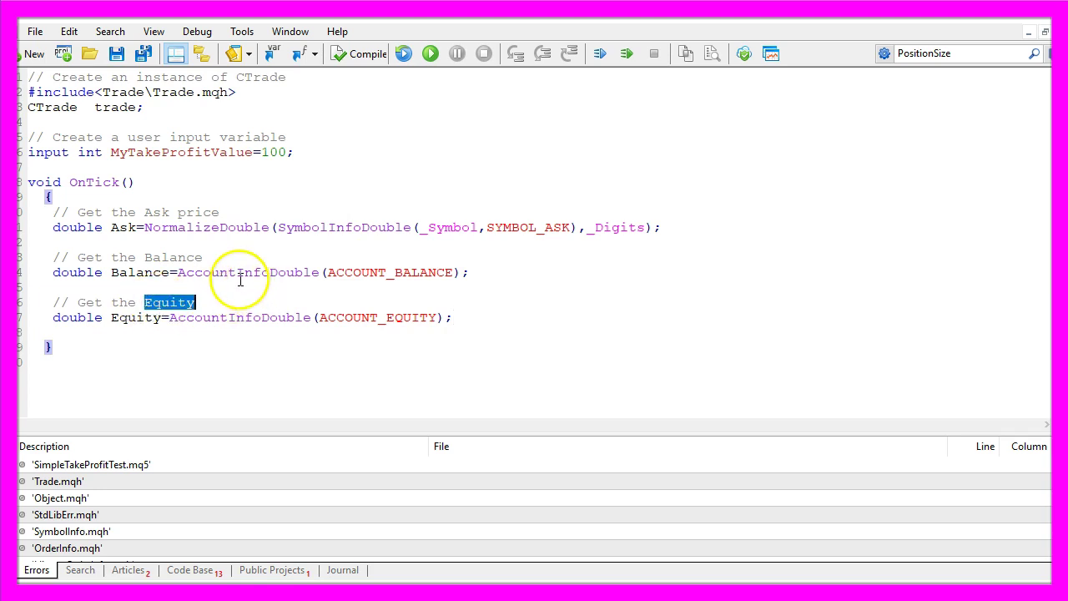
double_click(204, 317)
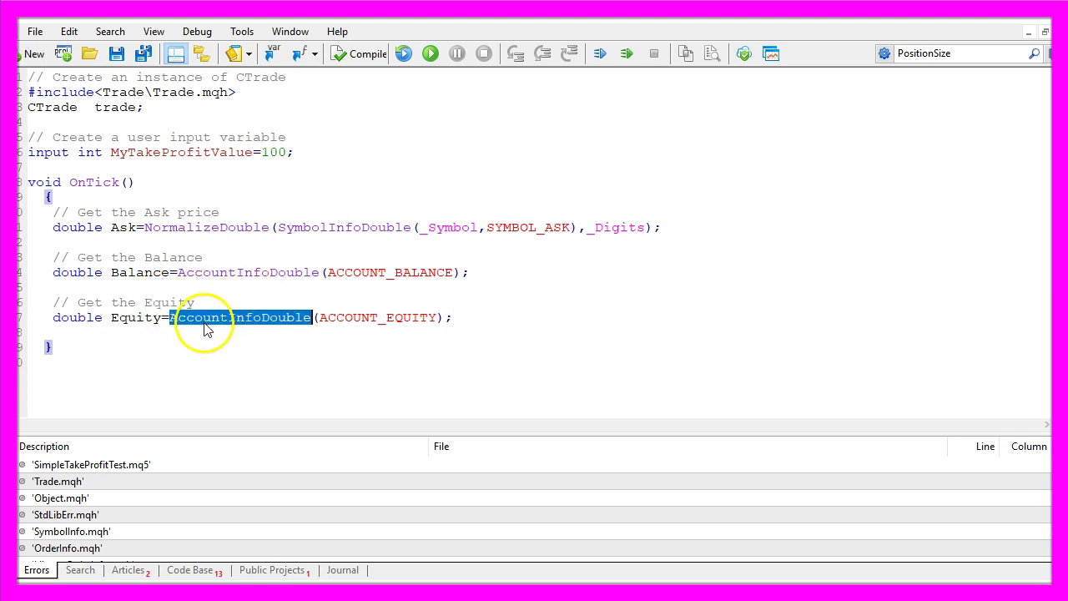
double_click(345, 318)
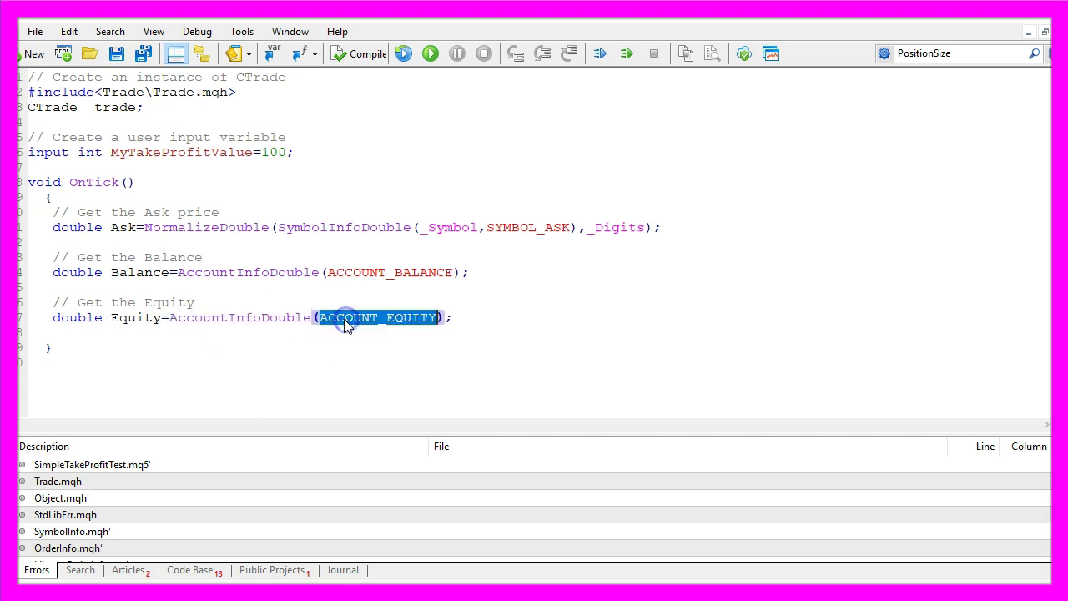
Add an if (Equity >= Balance) block buying 0.10 lots with take profit Ask+MyTakeProfitValue*_Point.
left_click(72, 332)
key("Return")
key("Return")
left_click(73, 345)
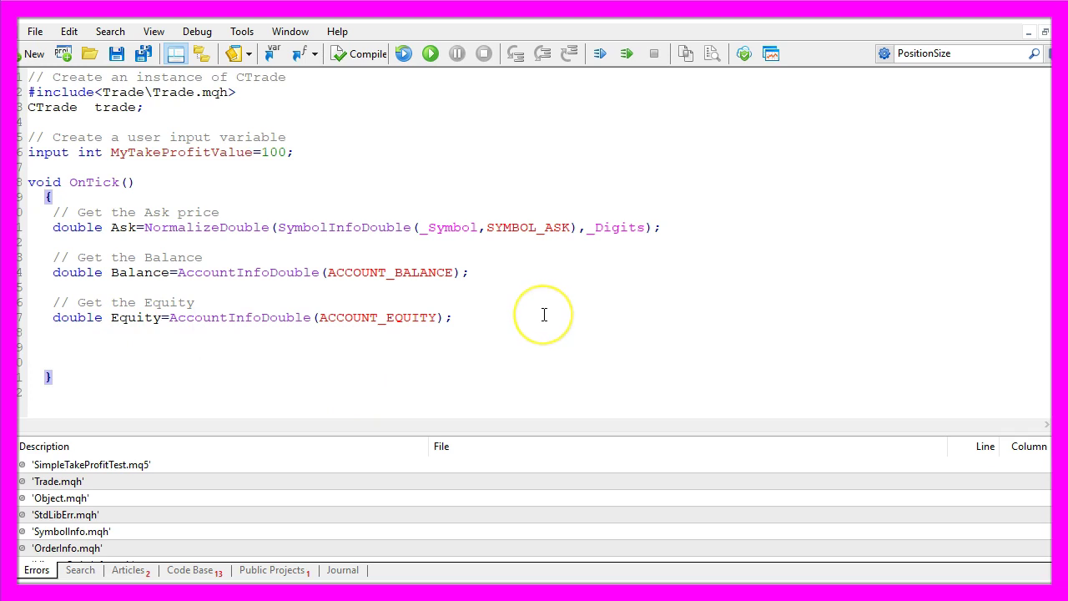
type("// buy when Equity is equal or above Balance    if (Equity >= Balance)    trade.Buy(0.10,NULL,Ask,0,(Ask+MyTakeProfitValue * _Point),NULL);")
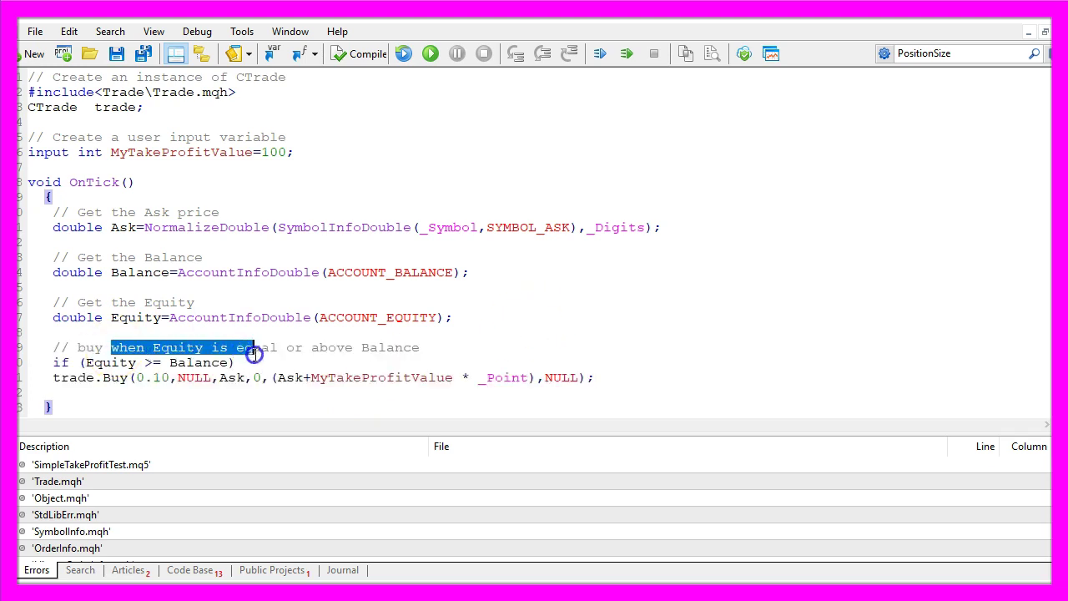
left_click_drag(252, 353, 422, 351)
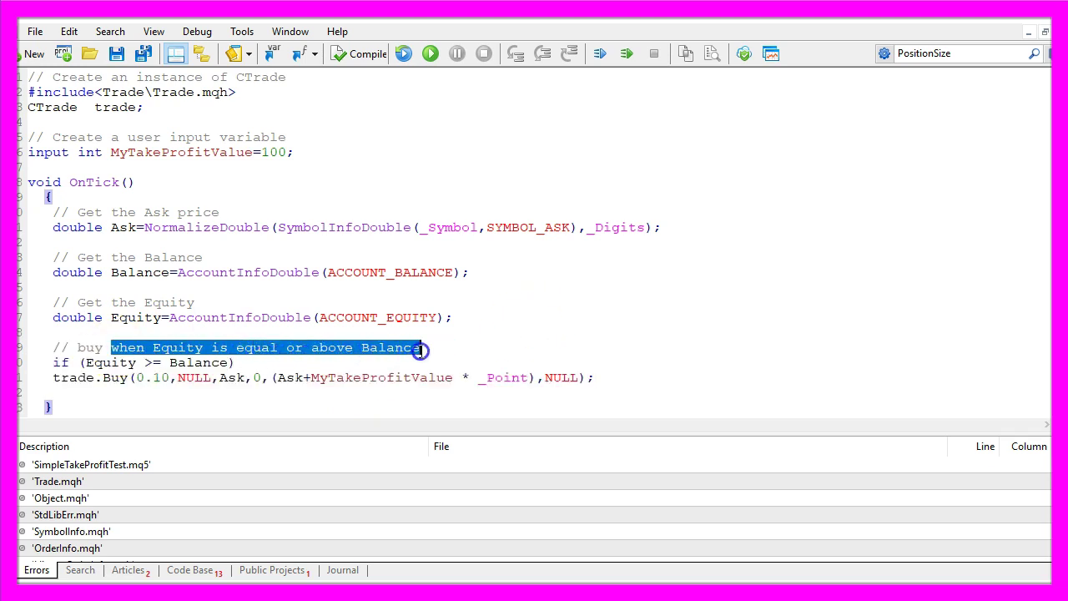
left_click_drag(84, 362, 138, 362)
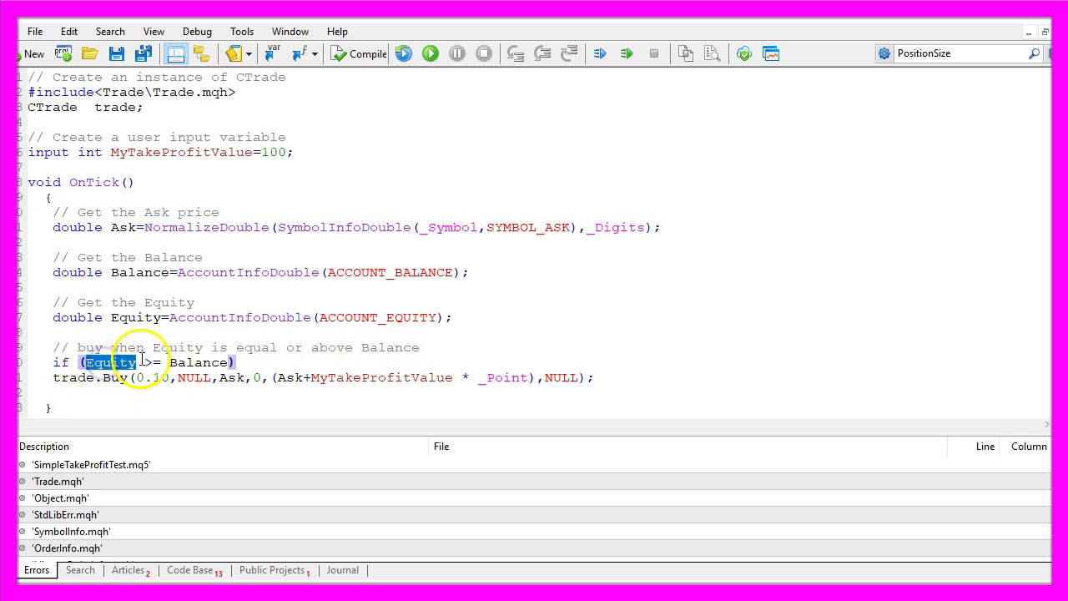
left_click(138, 362)
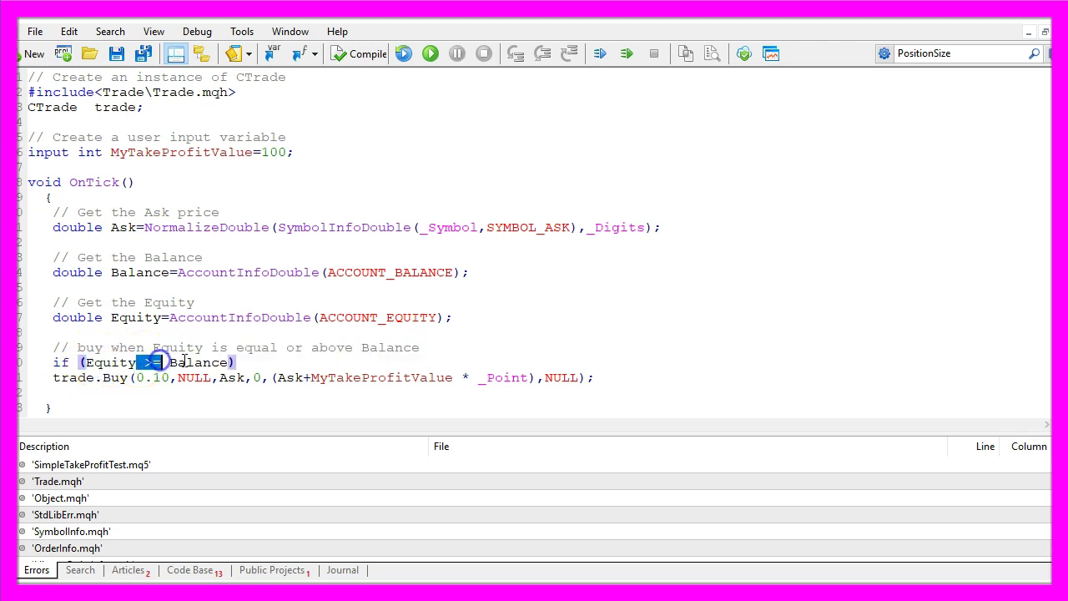
left_click_drag(46, 380, 576, 380)
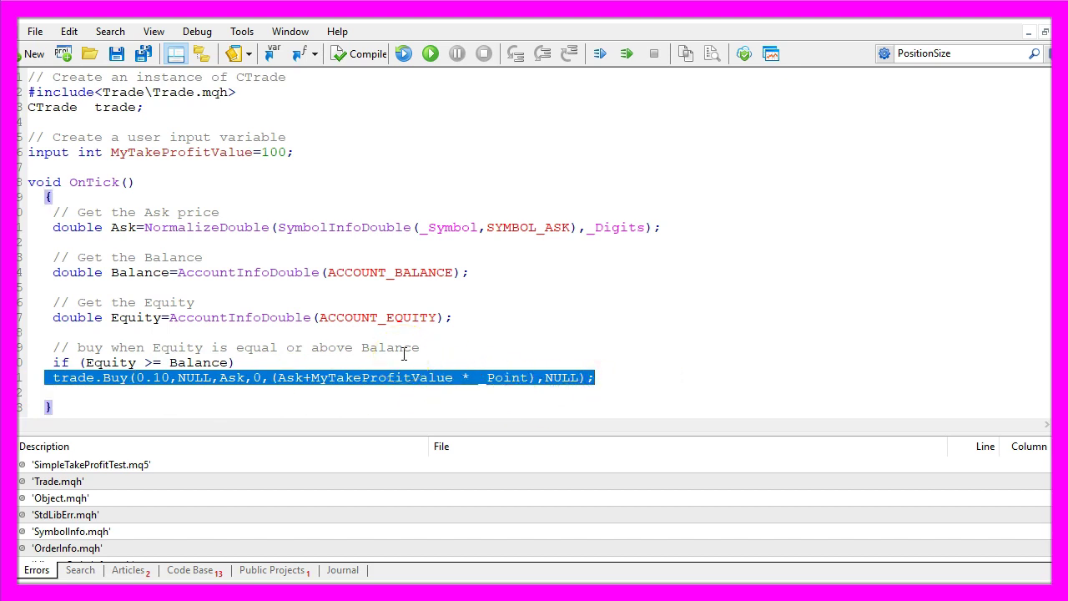
left_click(272, 372)
double_click(382, 378)
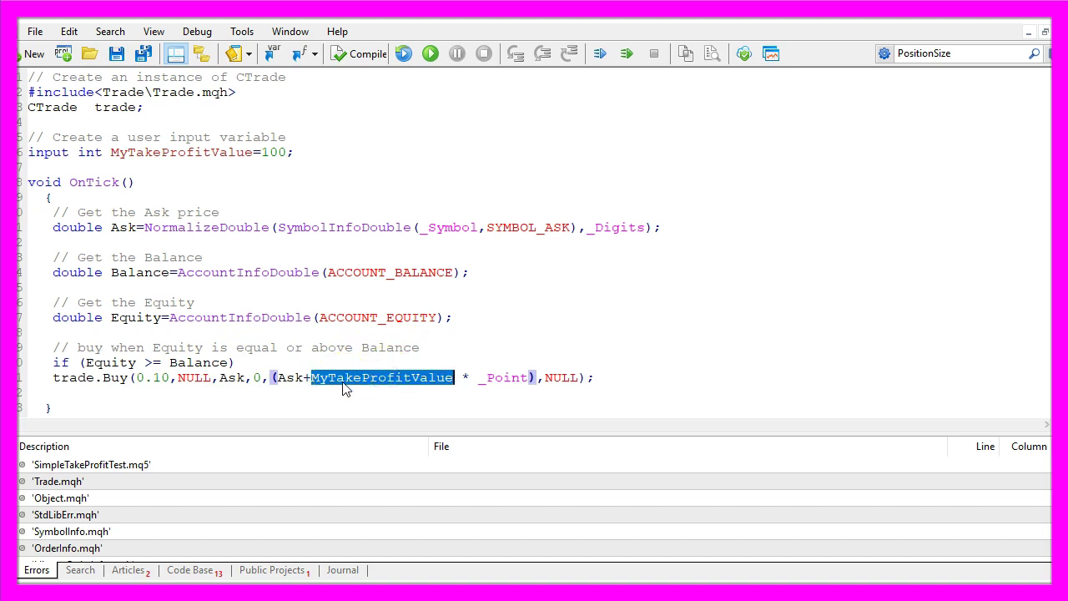
left_click_drag(128, 137, 309, 138)
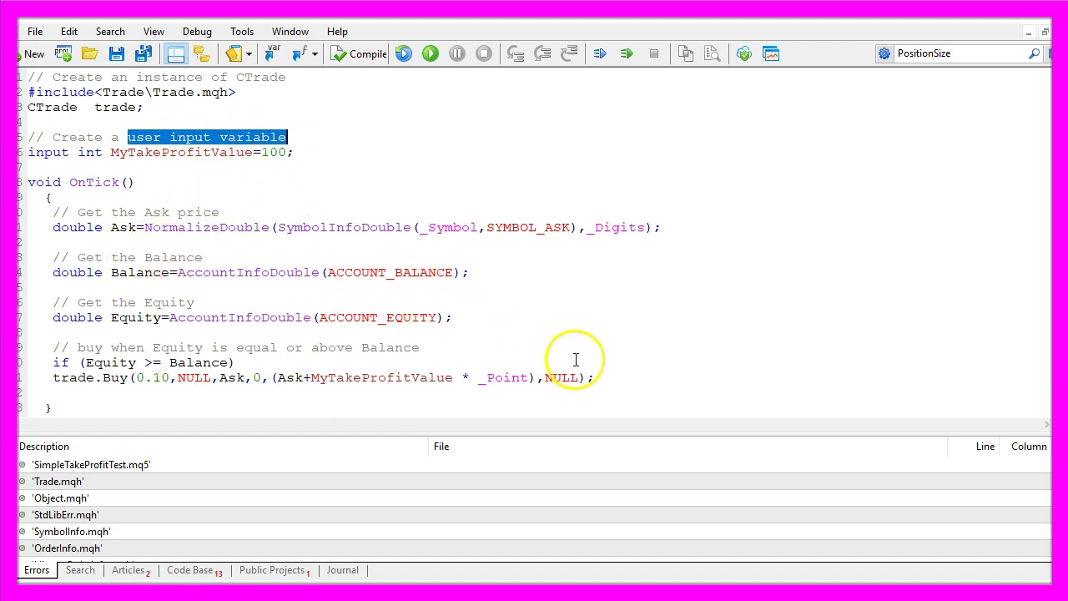
Add a Comment printing Balance, Equity and MyTakeProfitValue, then compile with 0 errors.
left_click(53, 407)
key("Return")
key("Return")
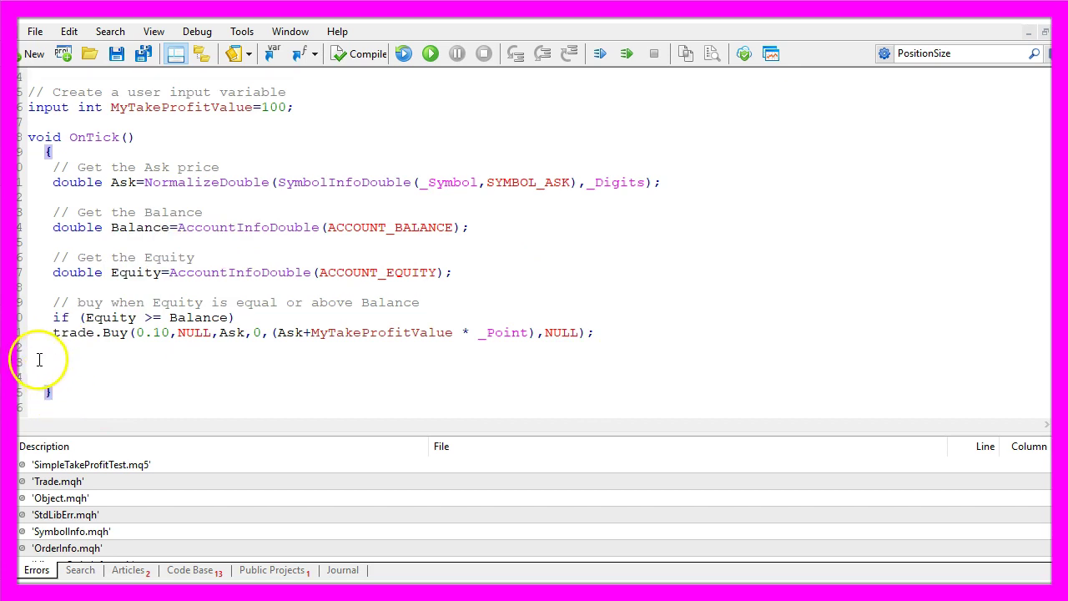
type("// Chart output    Comment (\"Balance: \",Balance,\"\\n\",\"Equity: \",Equity,\"\\n\", \"MyTakeProfitValue: \",MyTakeProfitValue);")
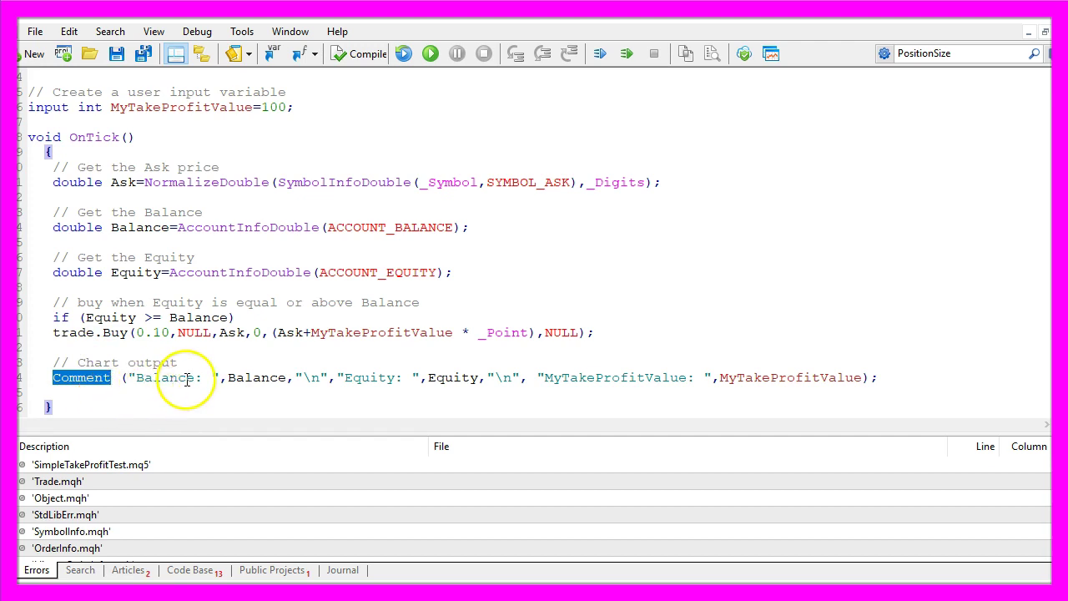
left_click(243, 377)
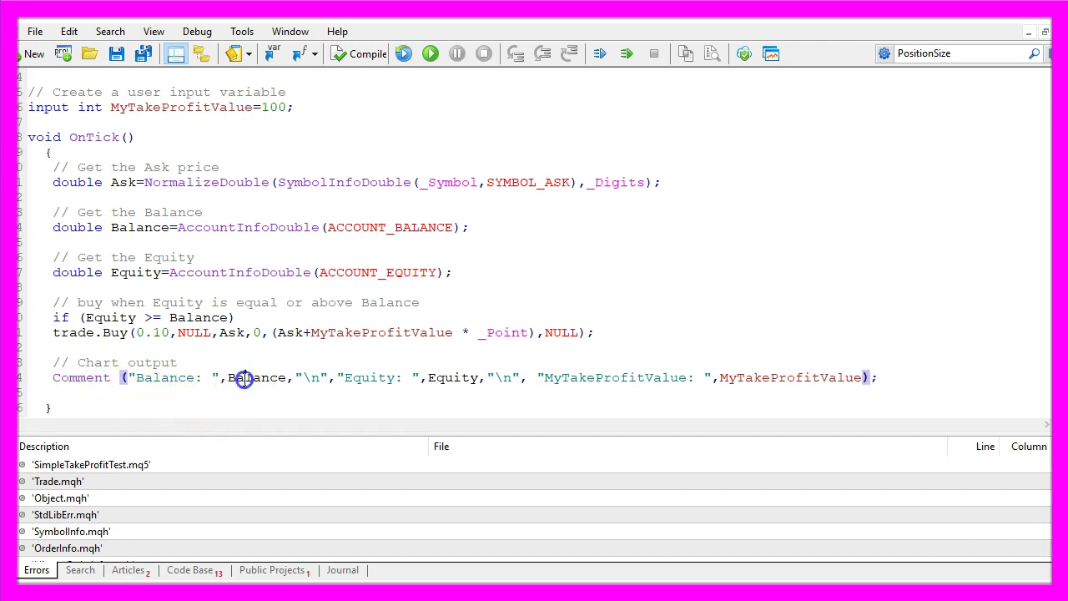
left_click(446, 377)
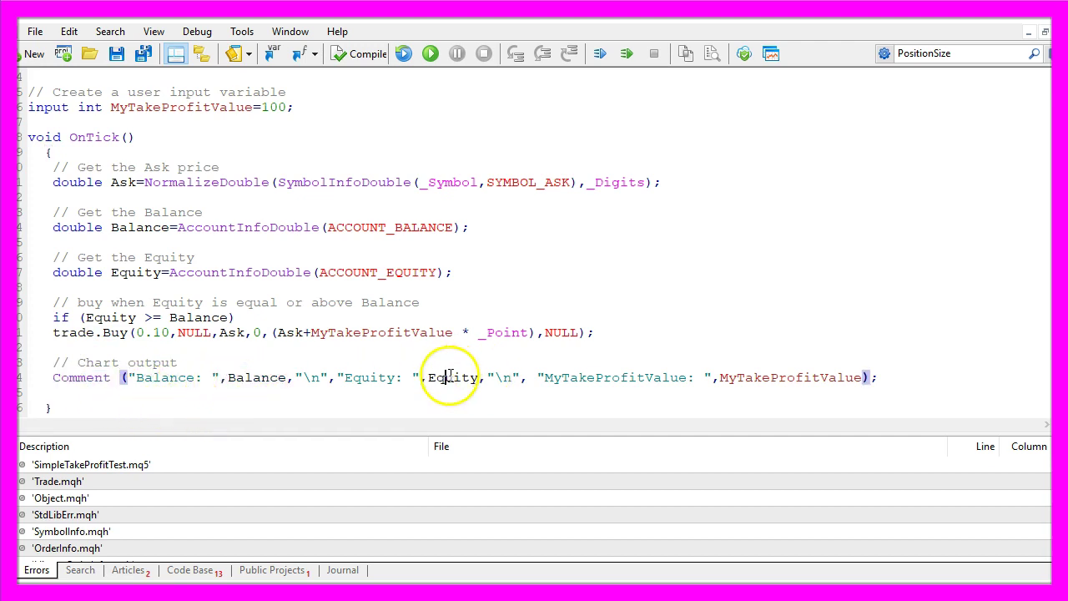
double_click(790, 377)
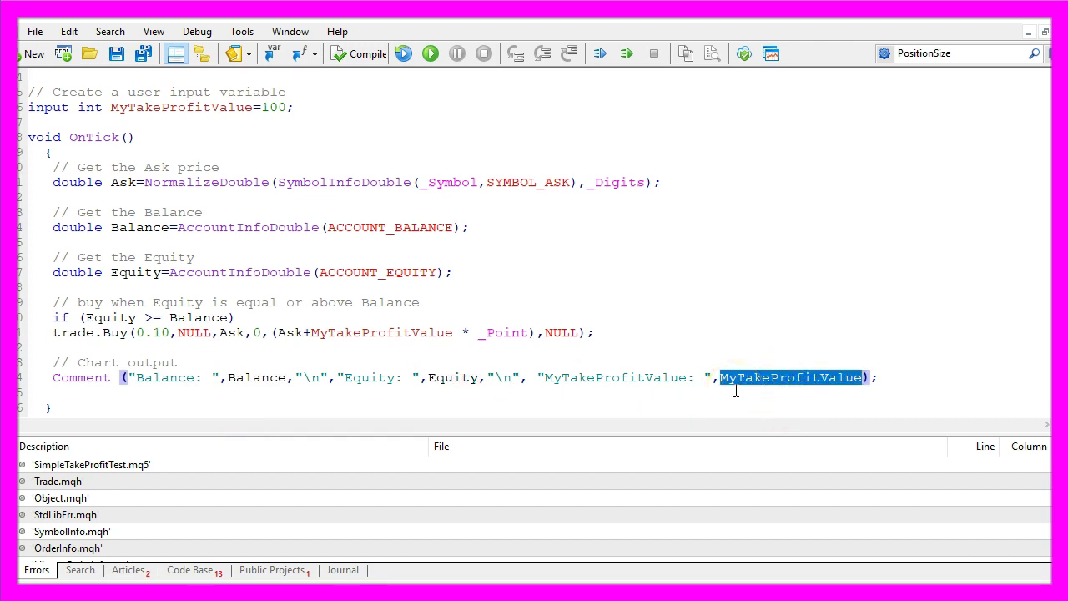
left_click(362, 57)
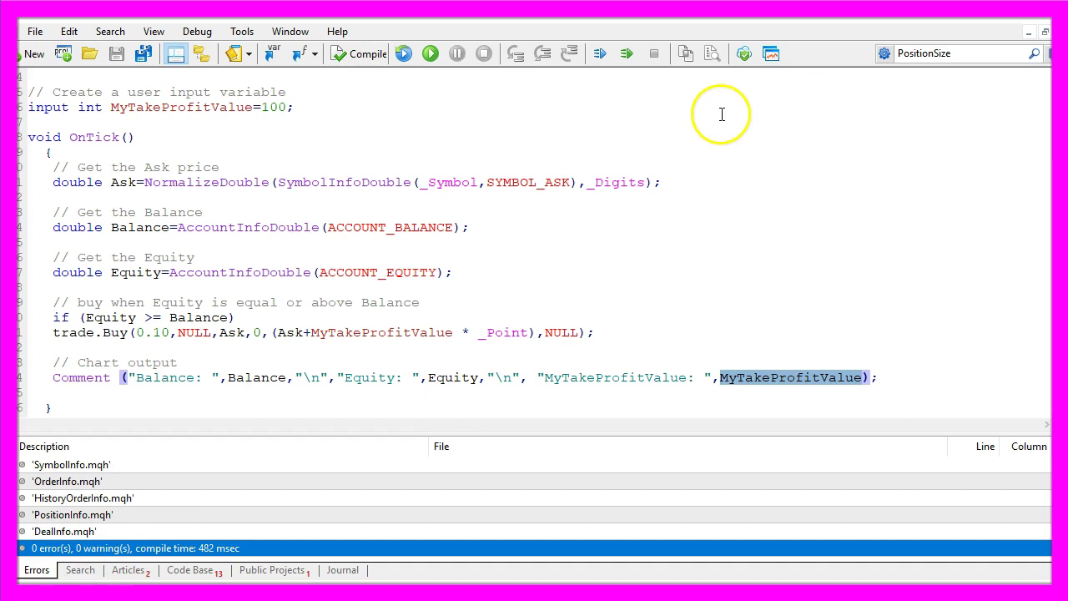
Open the Strategy Tester, turn off Visualization, and backtest on AUDCAD.m M1 for January 2018.
left_click(770, 53)
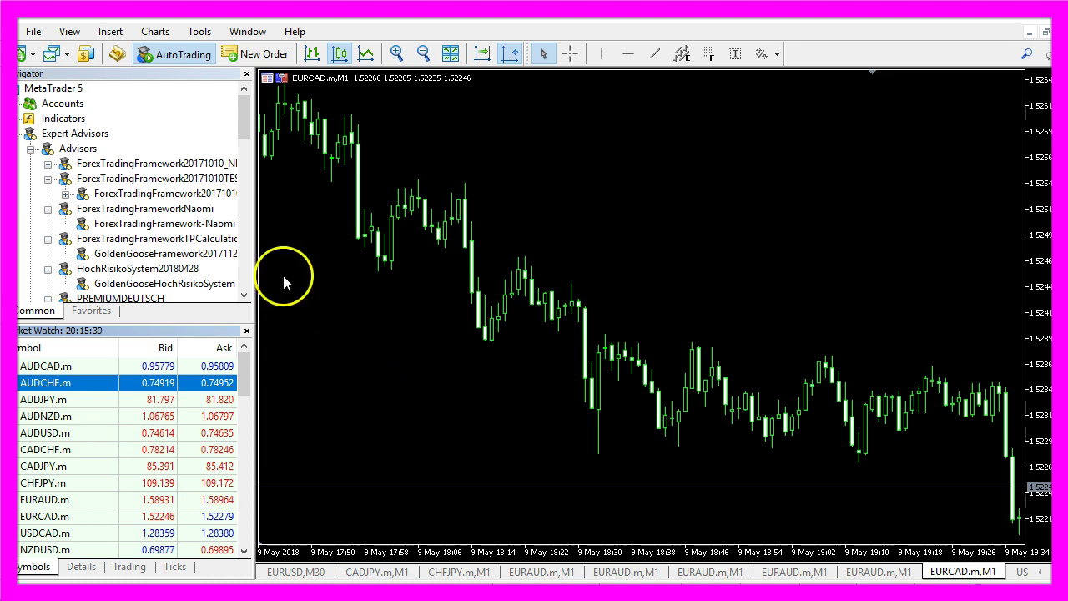
left_click(72, 35)
left_click(102, 258)
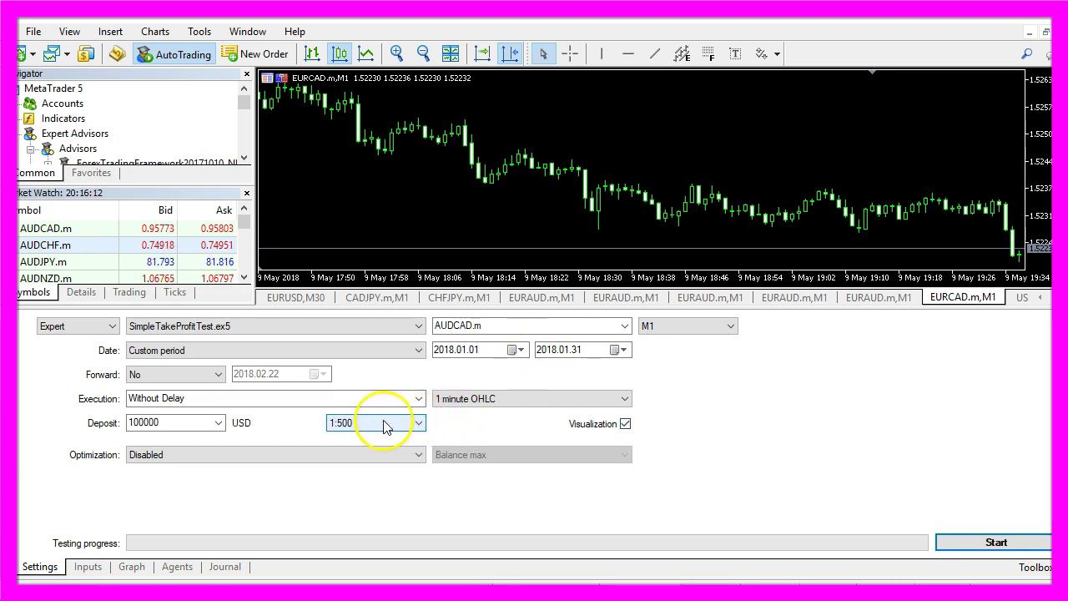
left_click(625, 423)
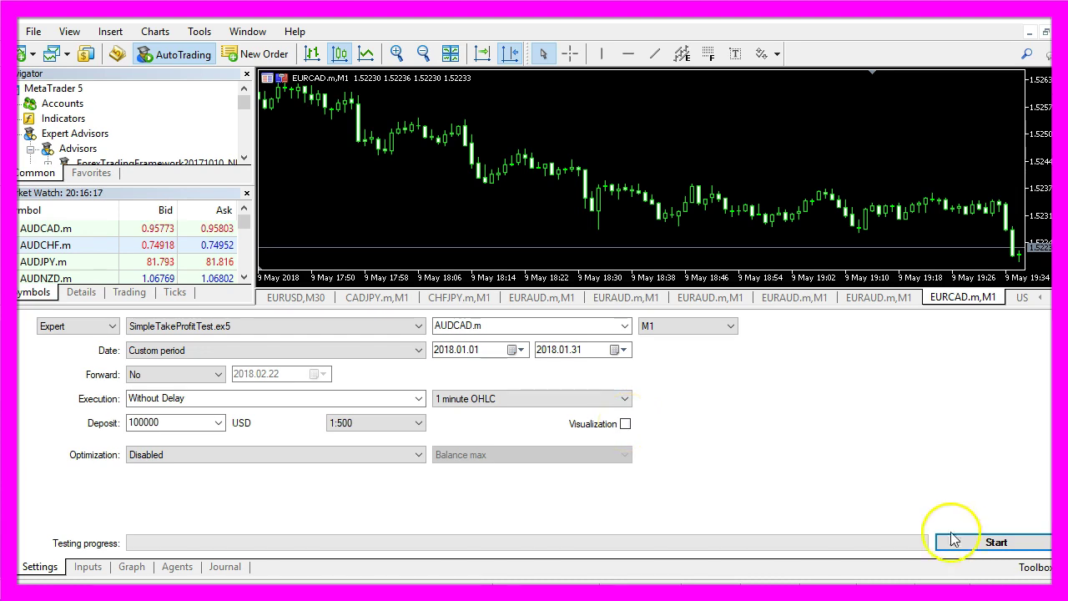
left_click(990, 544)
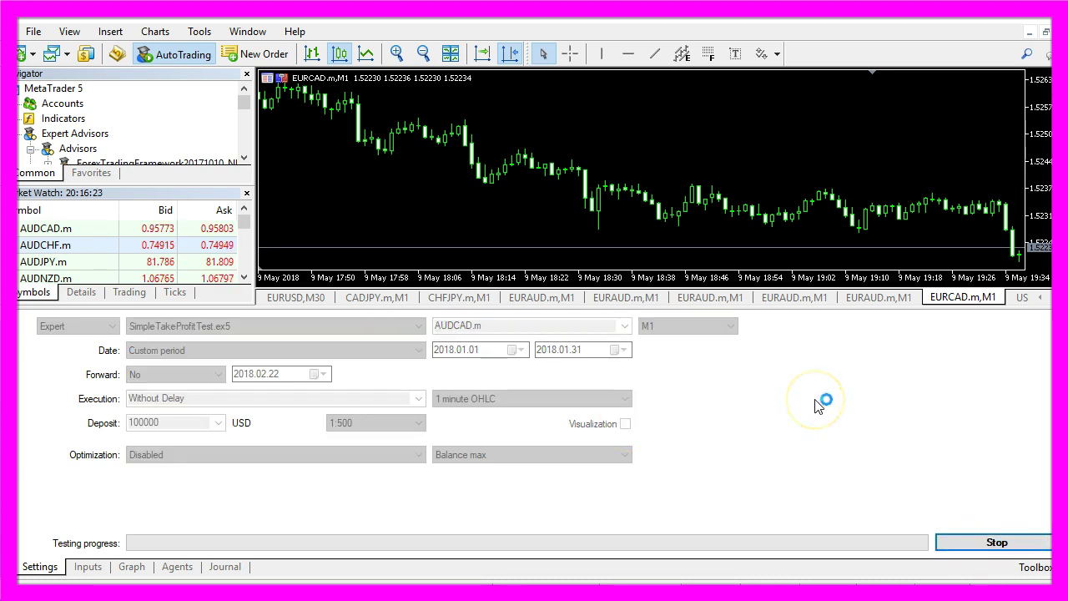
left_click(138, 568)
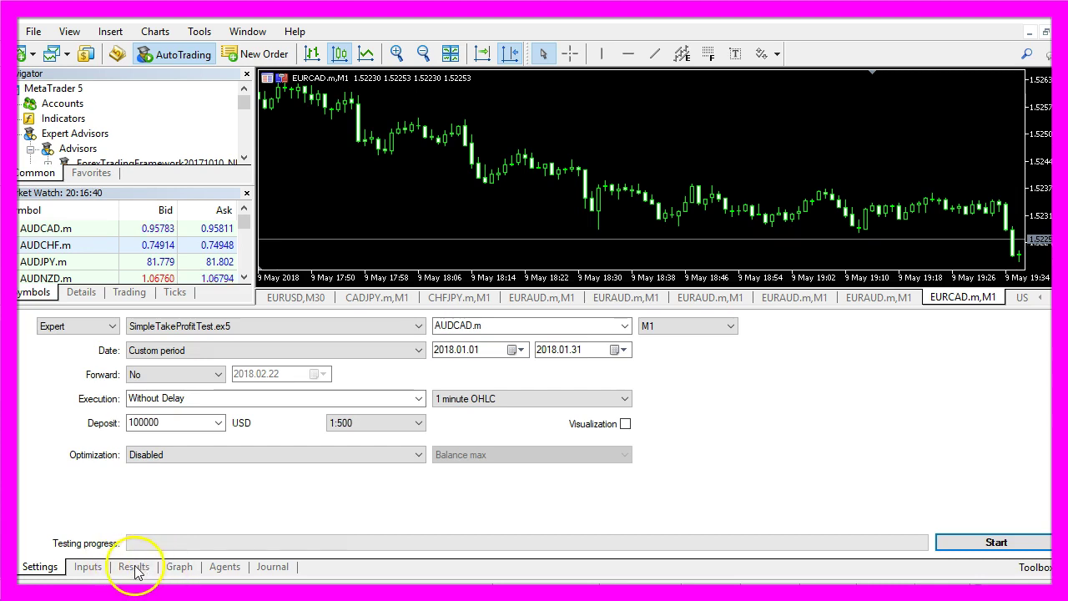
Review the 37,732.70 net profit, the balance graph and the MyTakeProfitValue input.
left_click(133, 569)
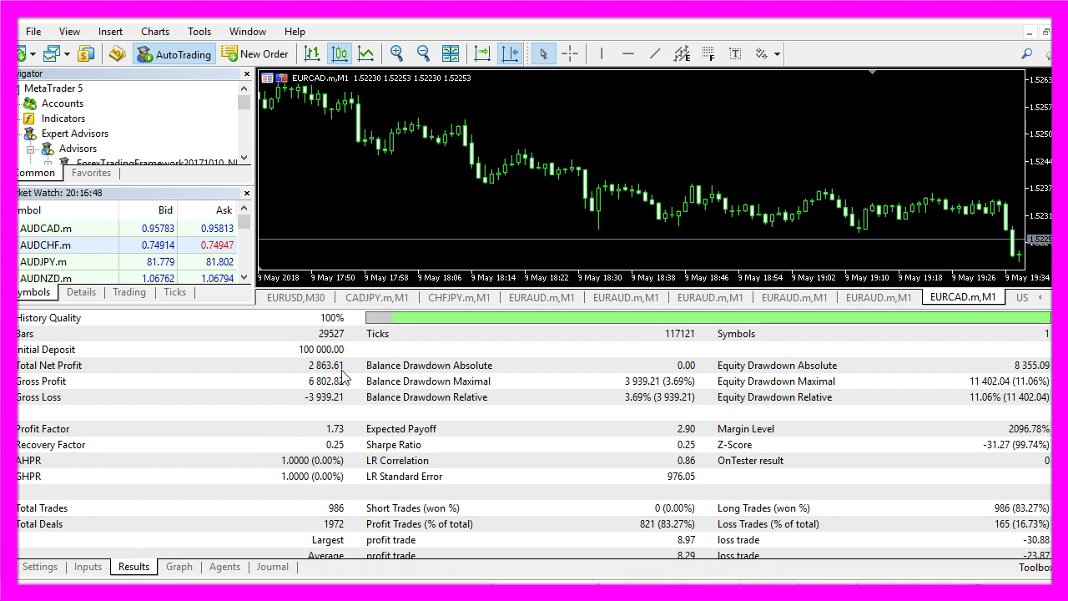
left_click(178, 568)
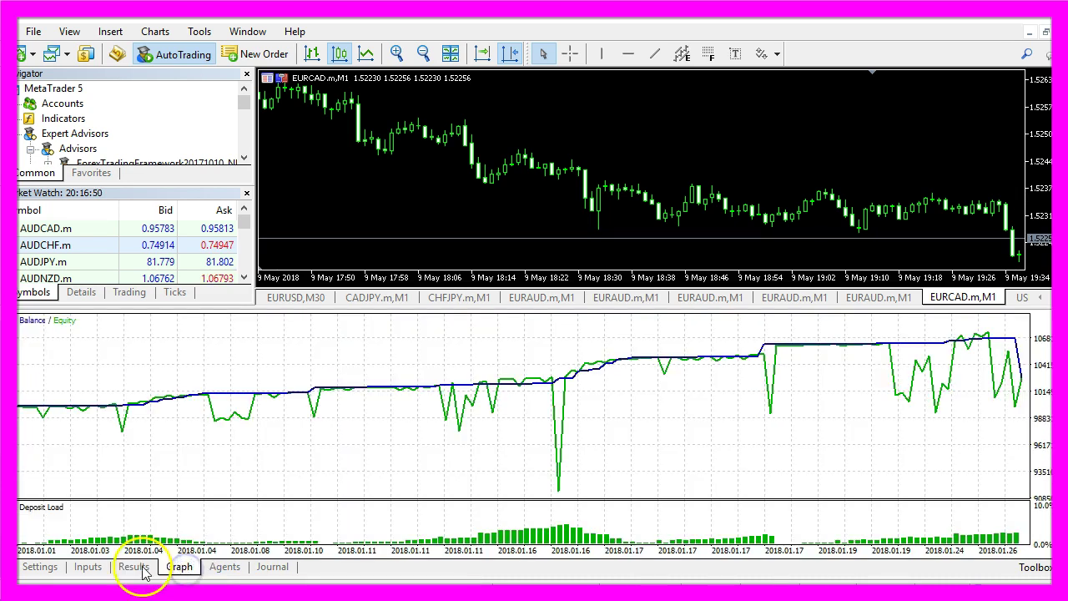
left_click(40, 567)
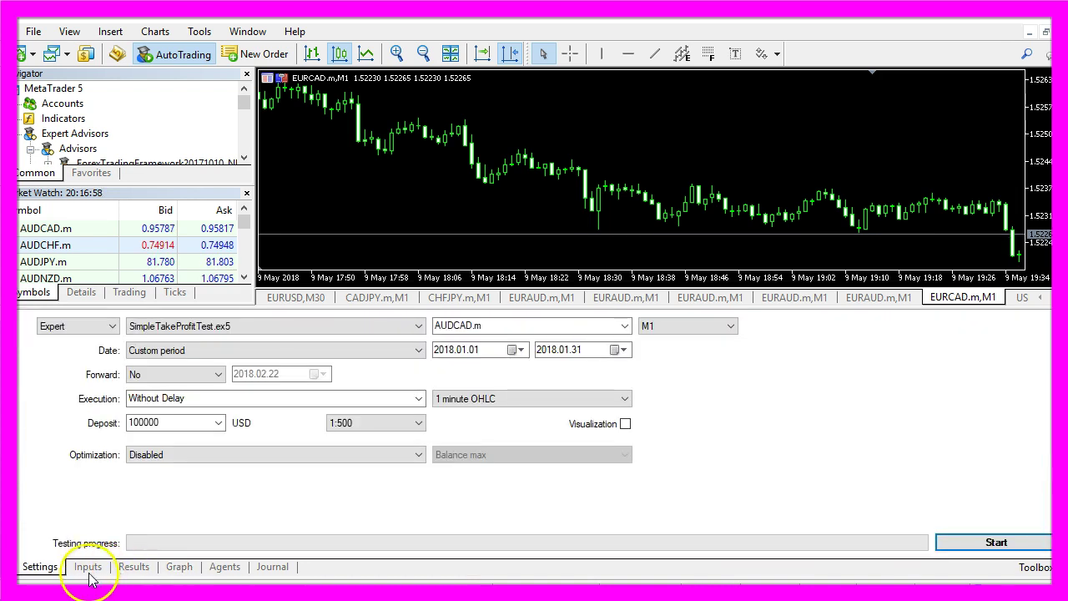
left_click(88, 568)
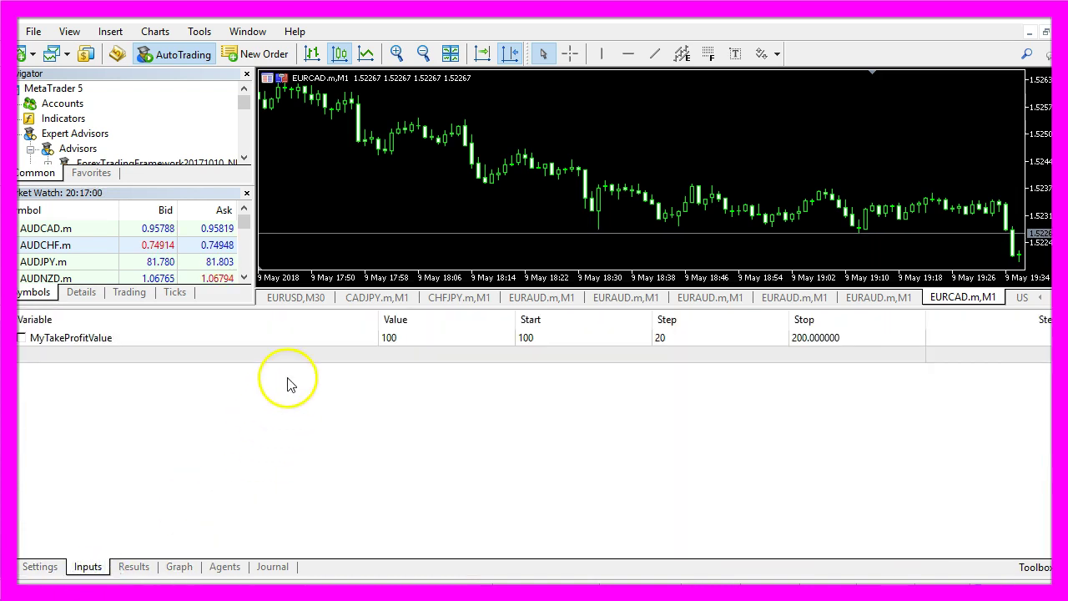
double_click(395, 341)
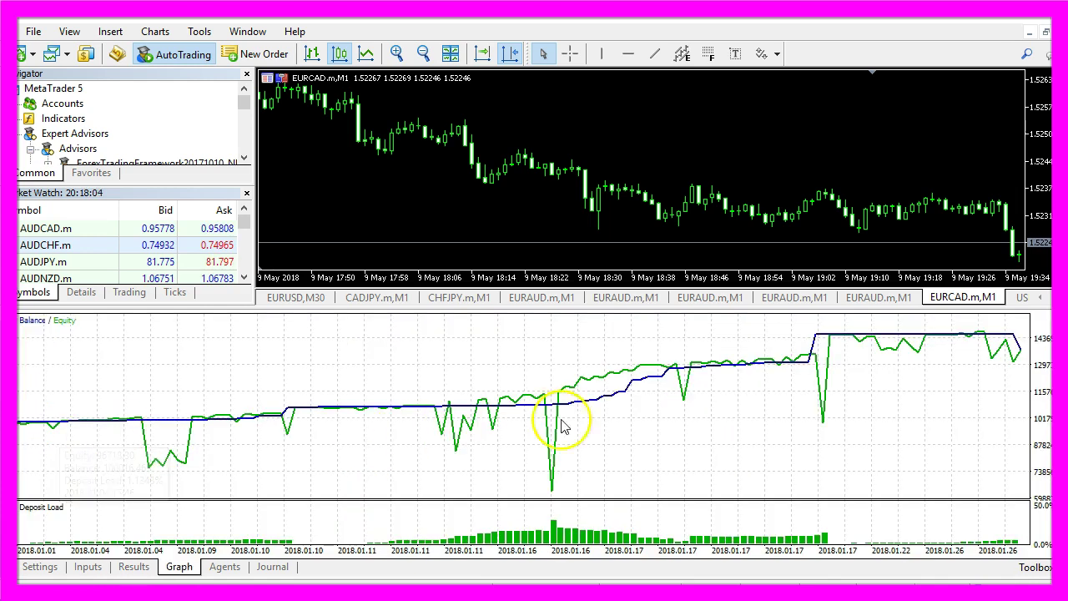
left_click(39, 567)
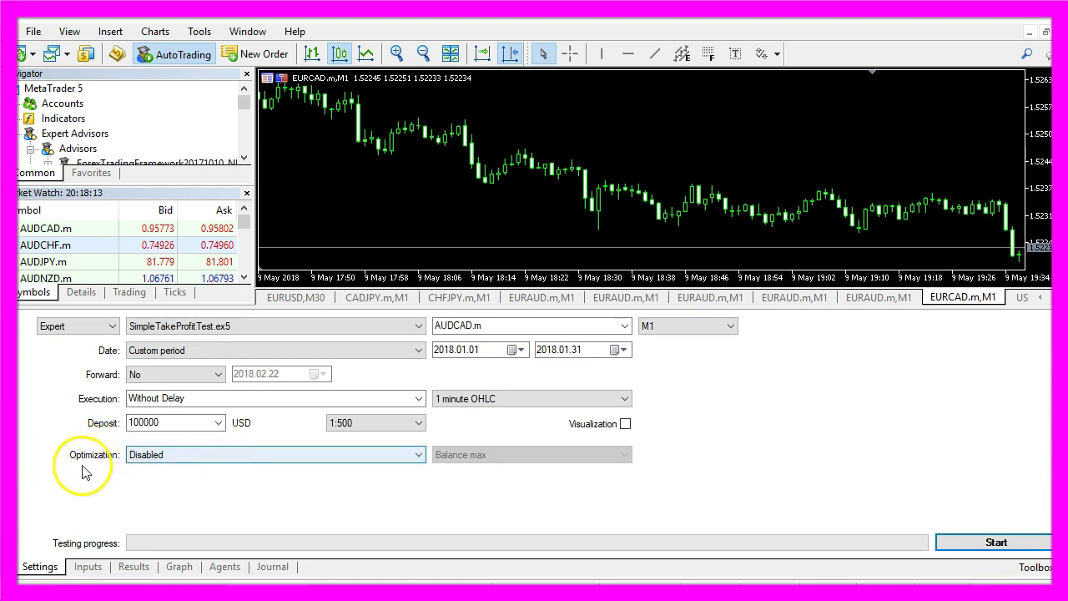
Choose Fast genetic based algorithm optimization and set the MyTakeProfitValue stop to 300.
left_click(217, 454)
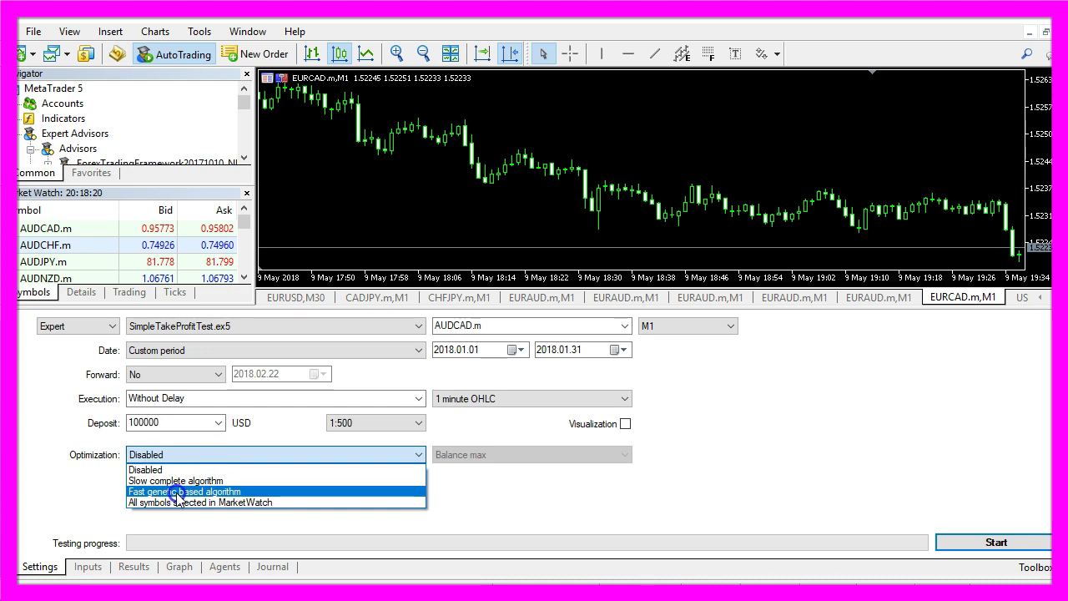
left_click(176, 492)
left_click(88, 566)
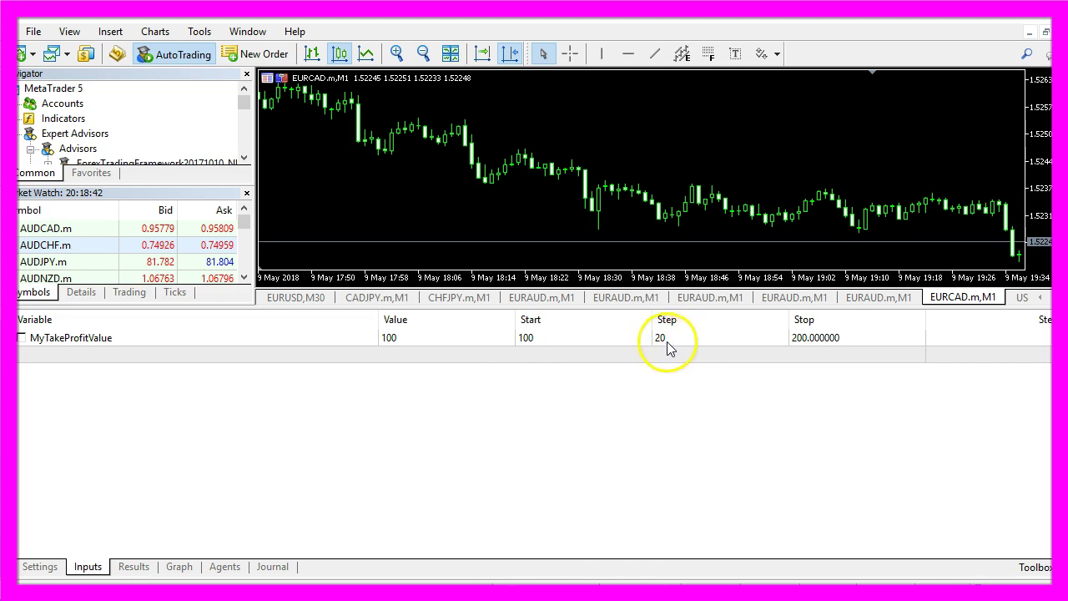
double_click(801, 337)
type("300")
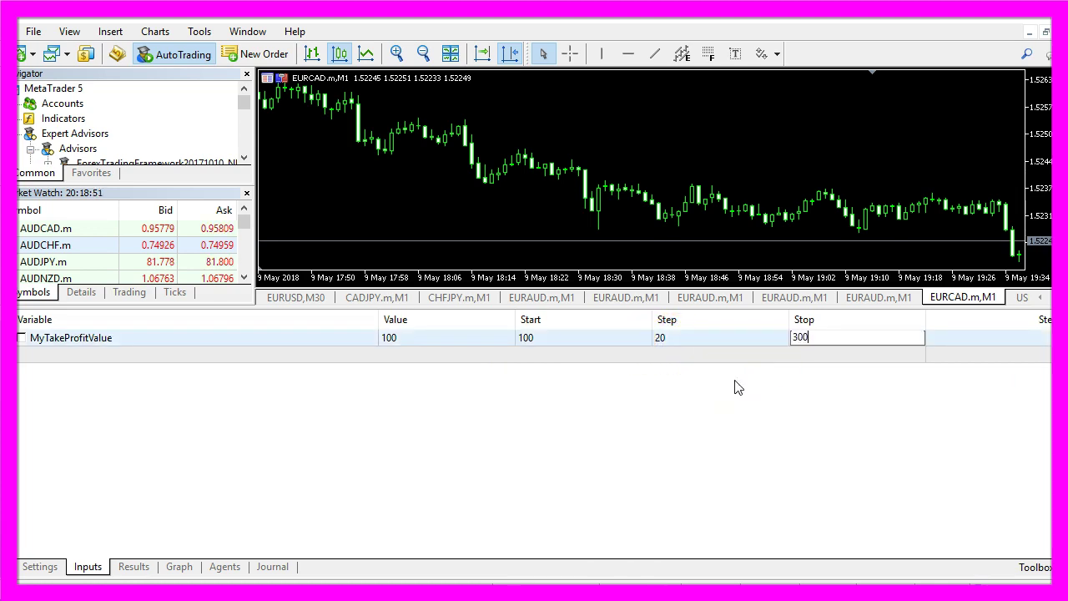
left_click(710, 429)
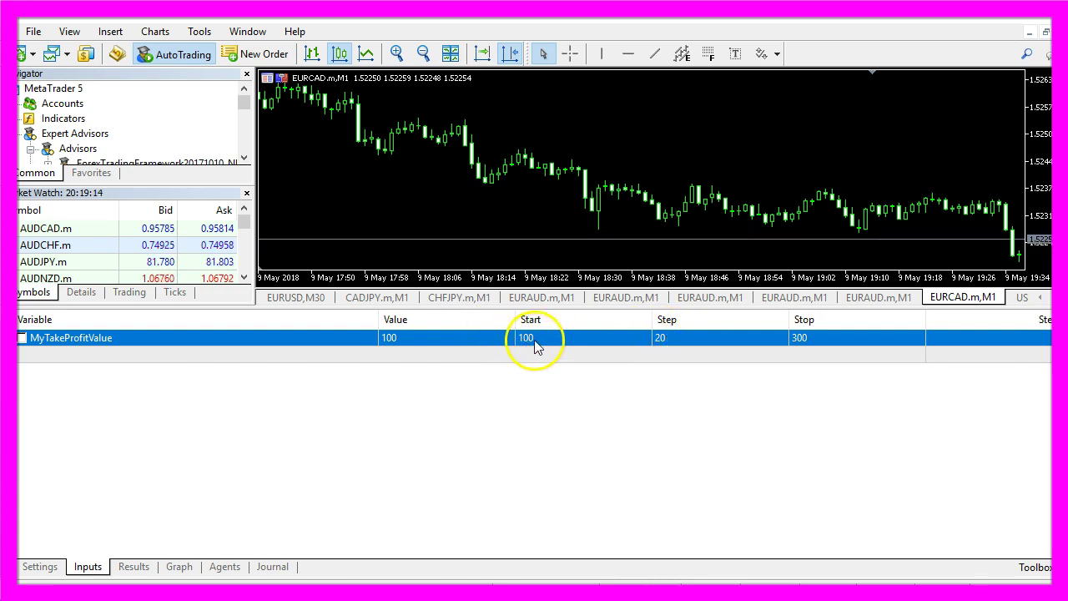
Confirm stop 300, tick MyTakeProfitValue for optimization, and run the genetic optimization.
left_click(799, 337)
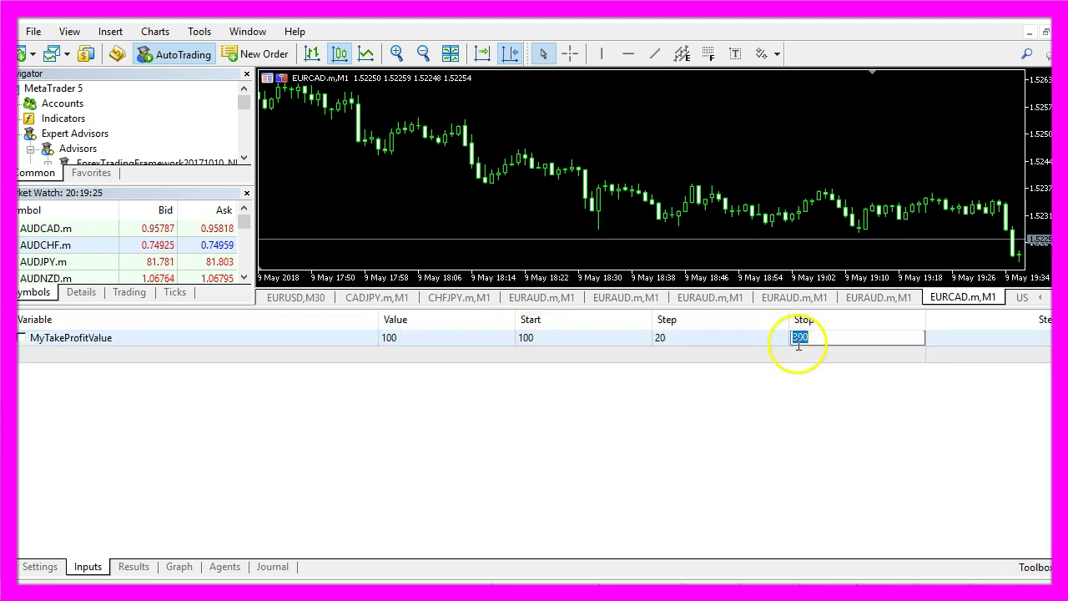
type("300")
left_click(799, 357)
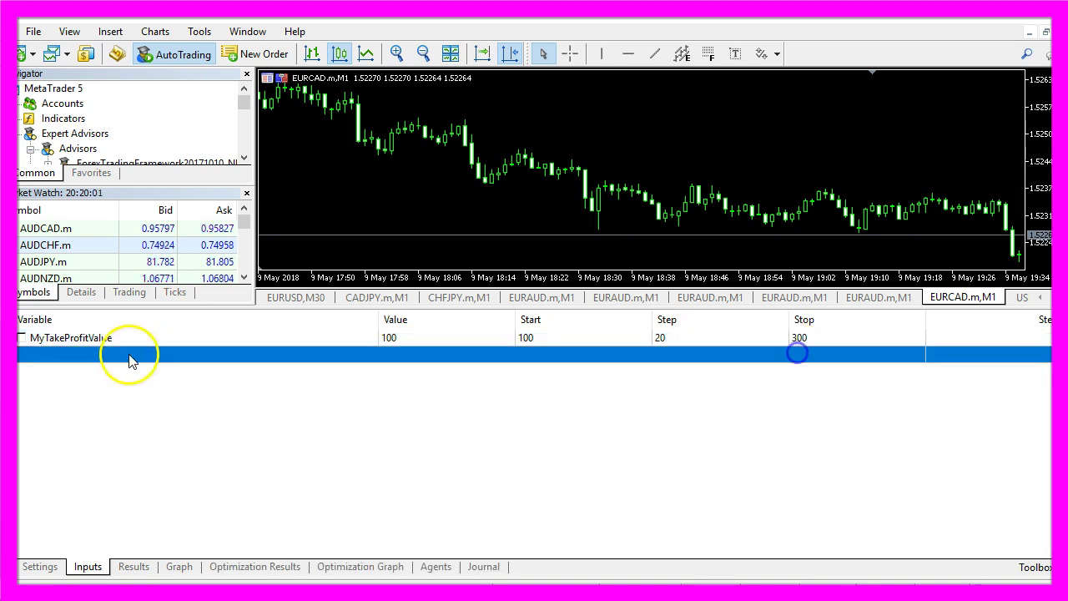
left_click(22, 337)
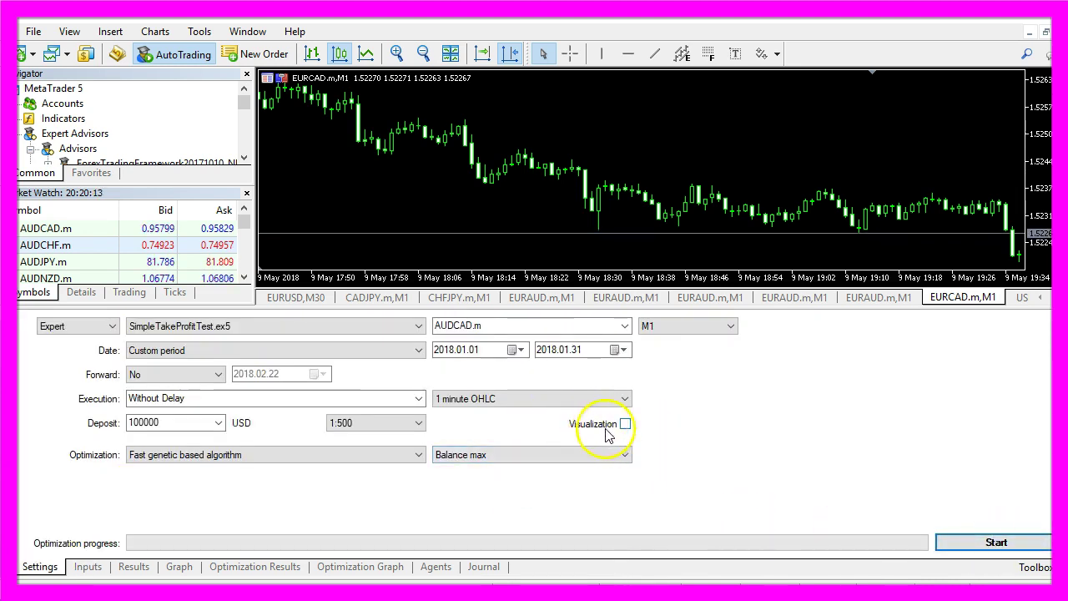
left_click(942, 541)
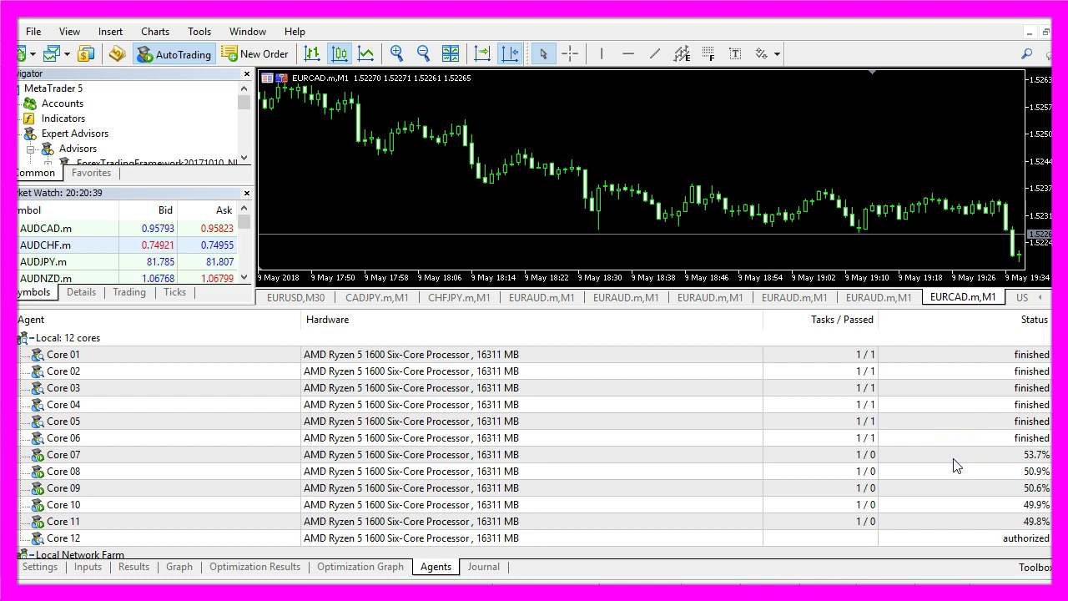
left_click(845, 463)
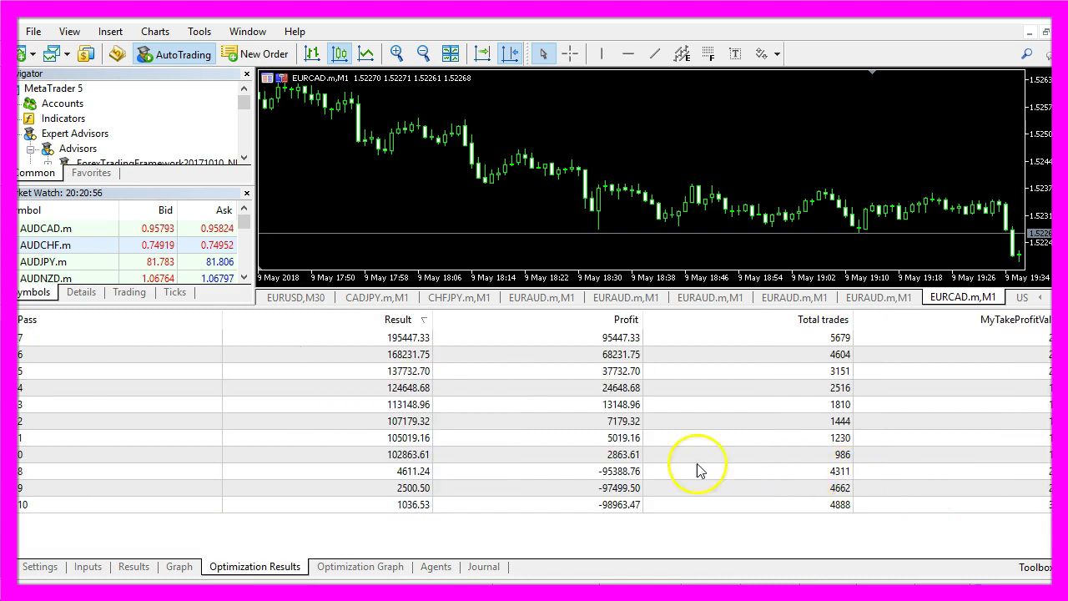
Sort the optimization passes by MyTakeProfitValue and select pass 7, the highest result.
left_click(993, 320)
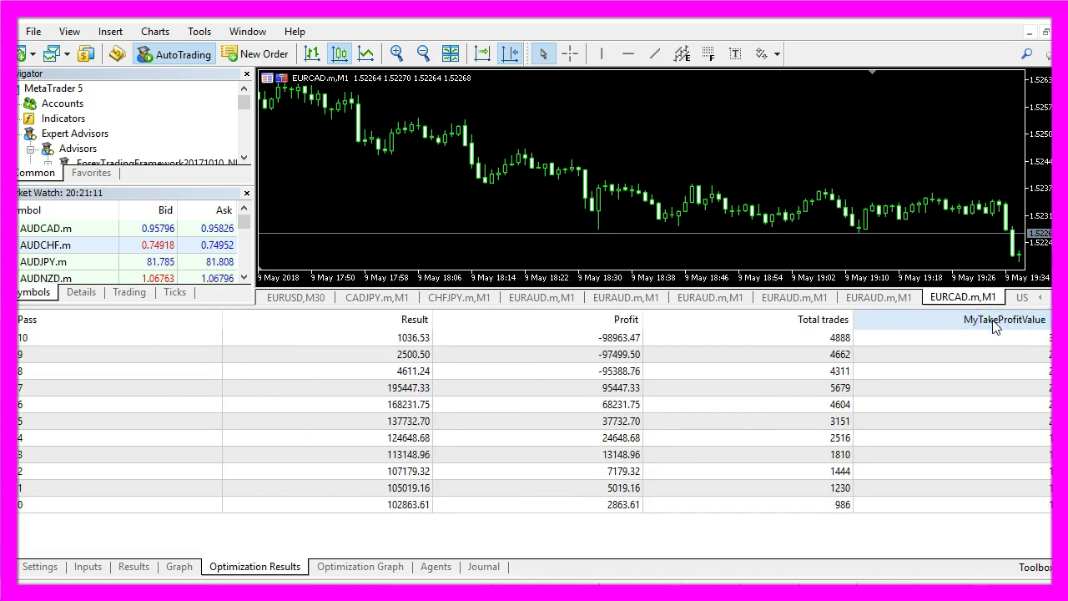
left_click(993, 320)
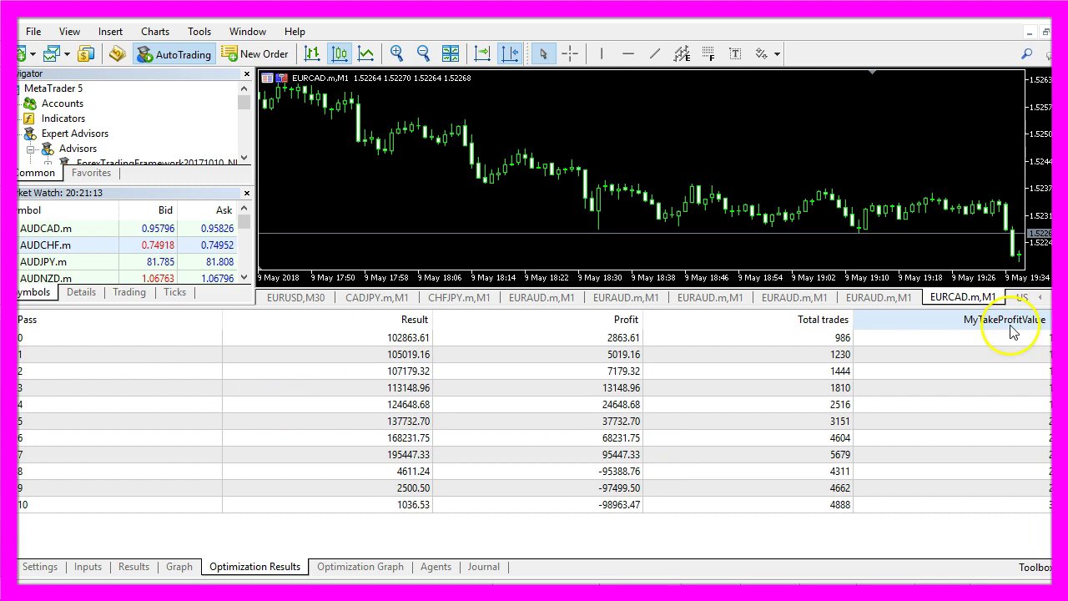
left_click(810, 458)
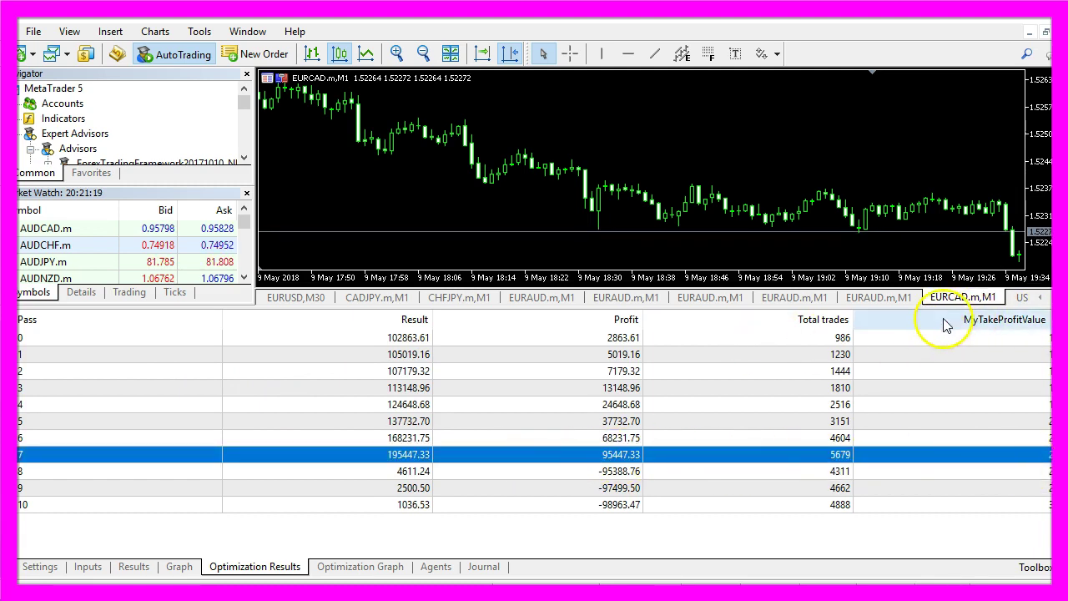
Change the MyTakeProfitValue optimization step from 20 to 10 in the Inputs.
double_click(1053, 456)
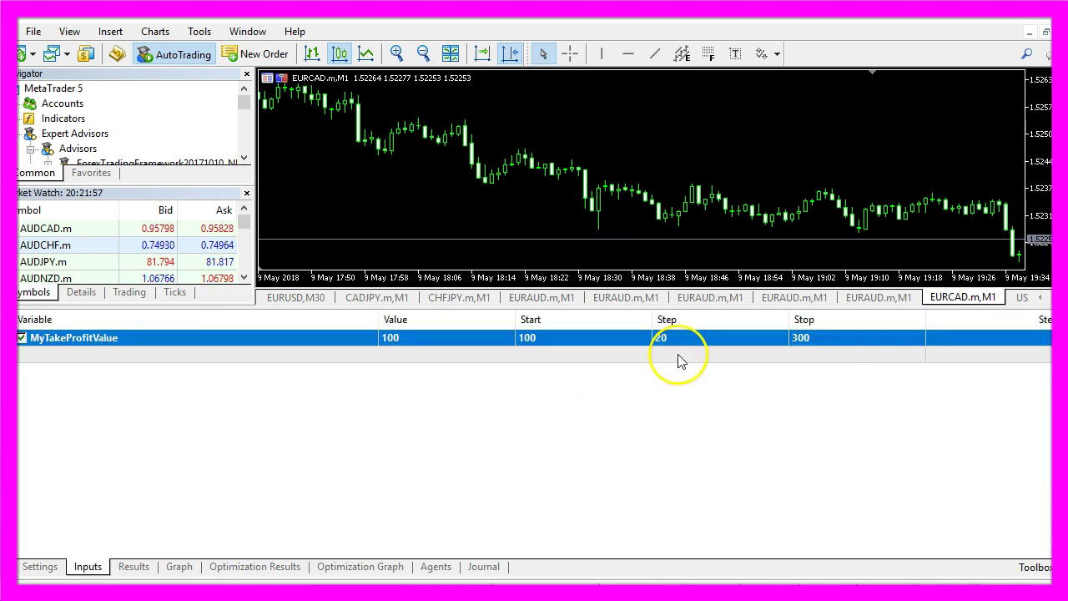
left_click(675, 343)
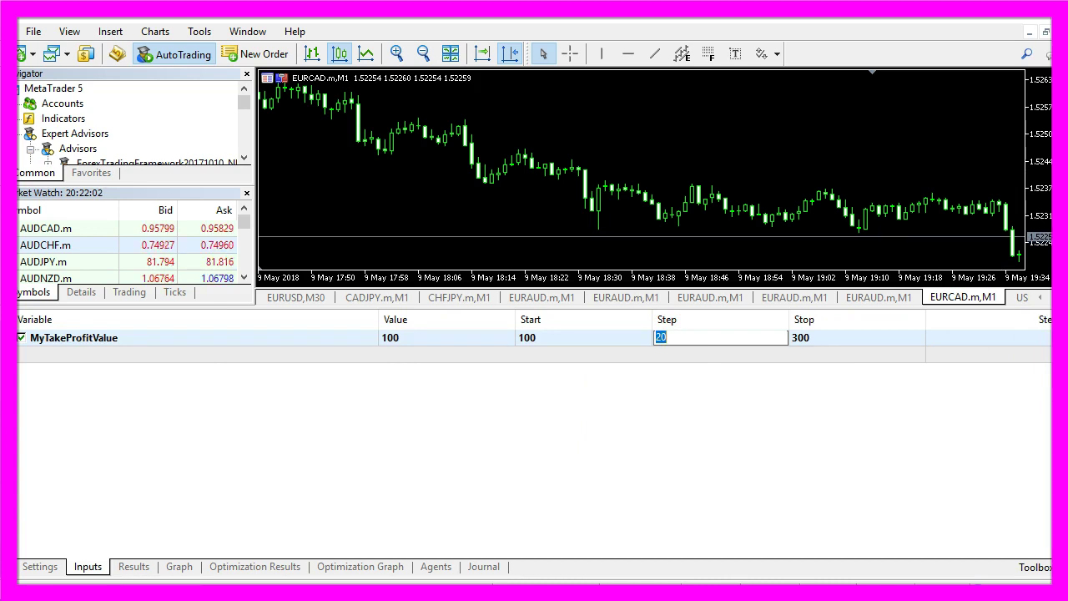
type("10")
key("Return")
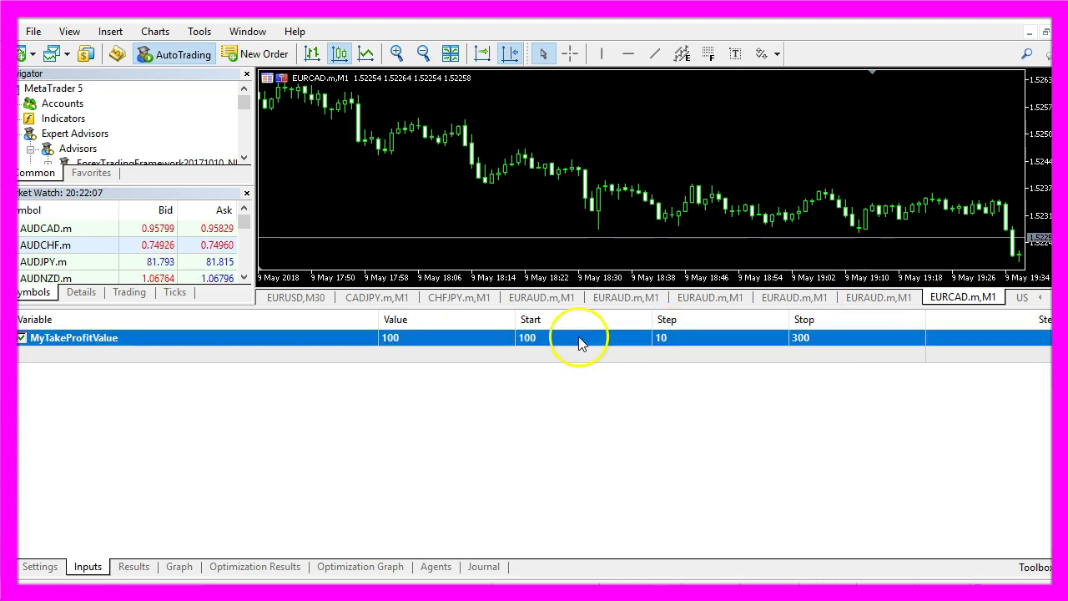
left_click(515, 349)
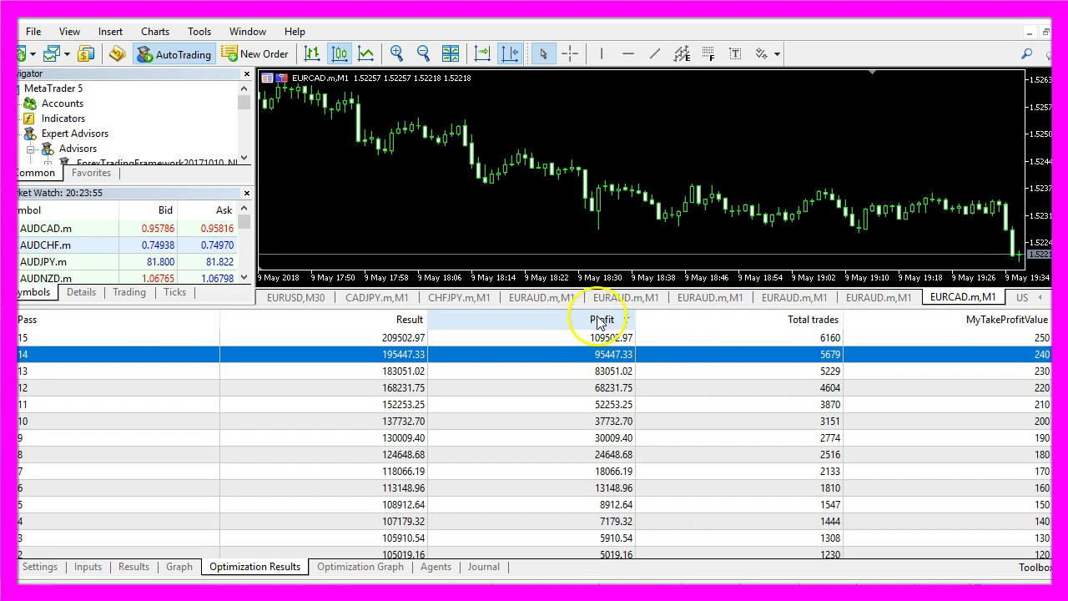
Sort passes by profit, pick the top one, and select all SimpleTakeProfitTest code in MetaEditor.
left_click(598, 320)
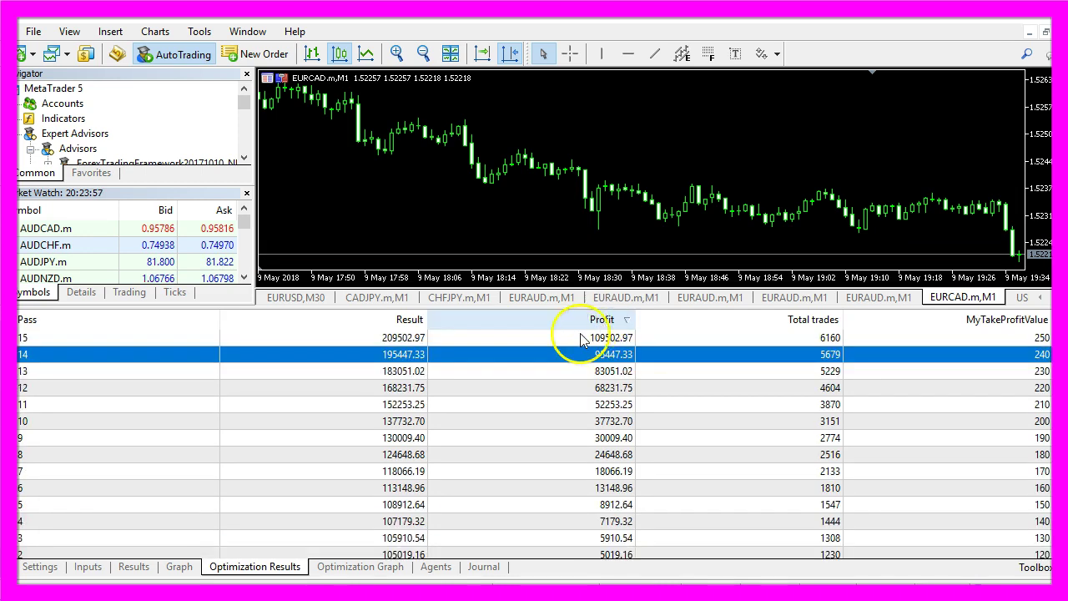
left_click(563, 341)
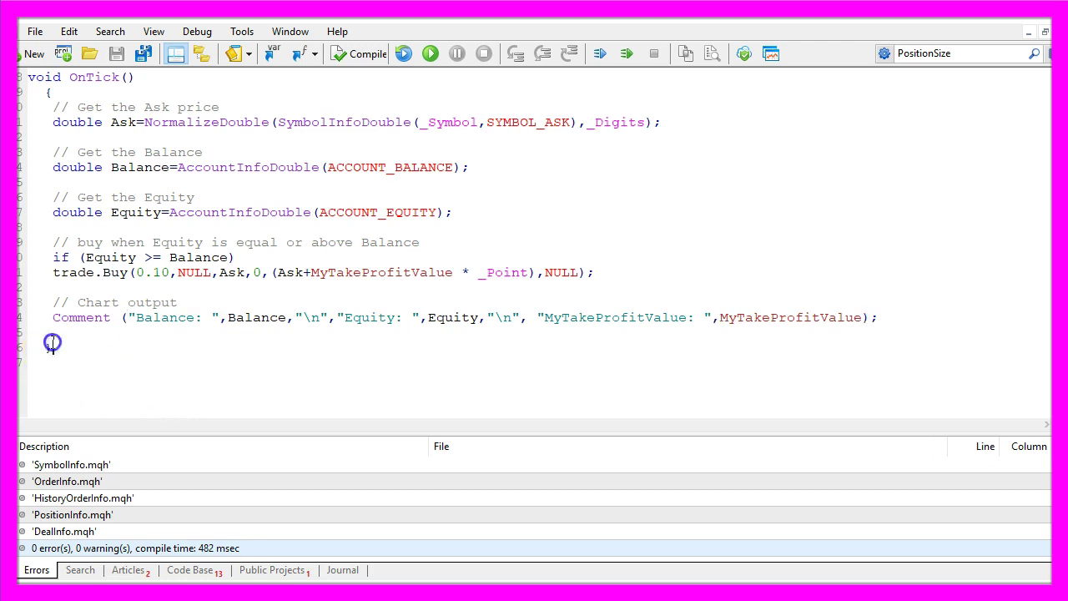
left_click_drag(53, 347, 29, 36)
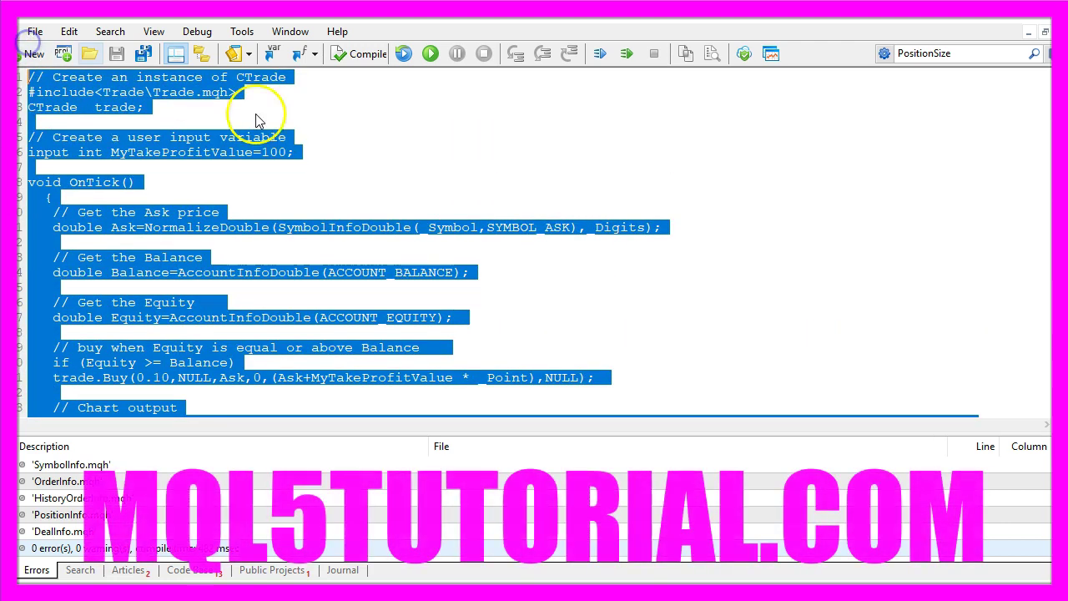